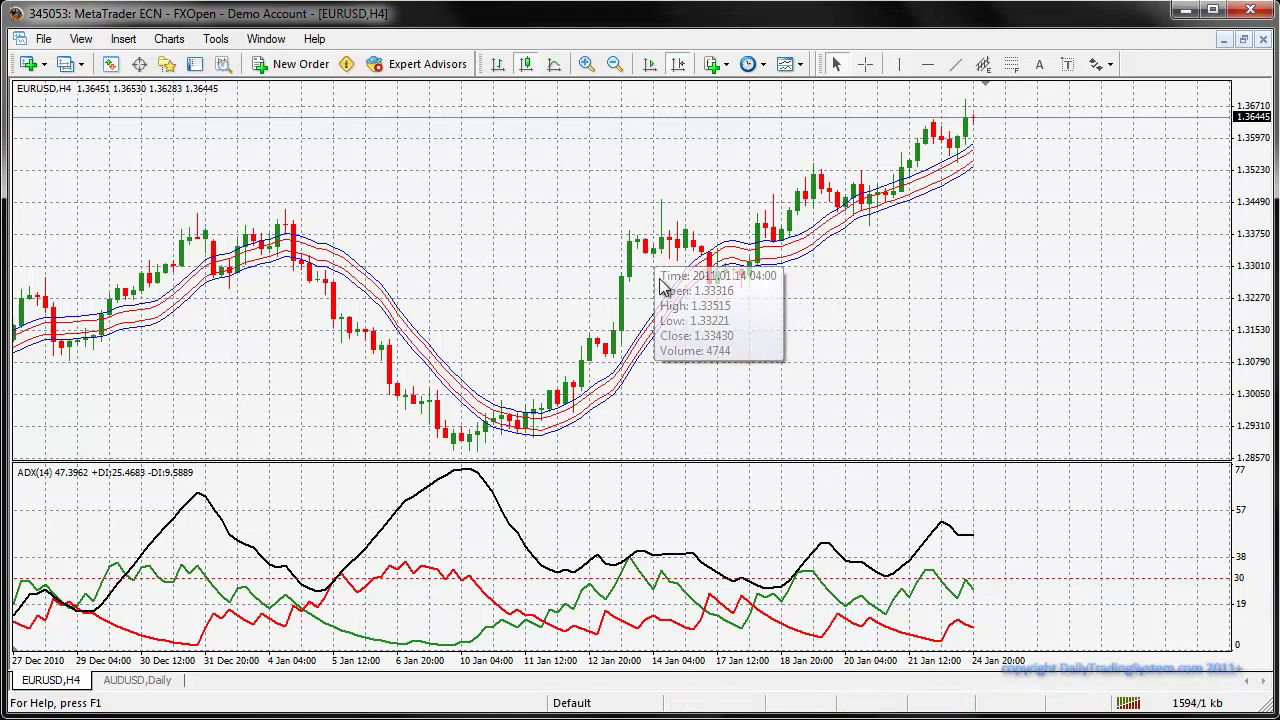
- Mark the 2011.01.19 04:00 bar with a vertical line and sketch an X at the ADX crossover
mouse_move(527, 440)
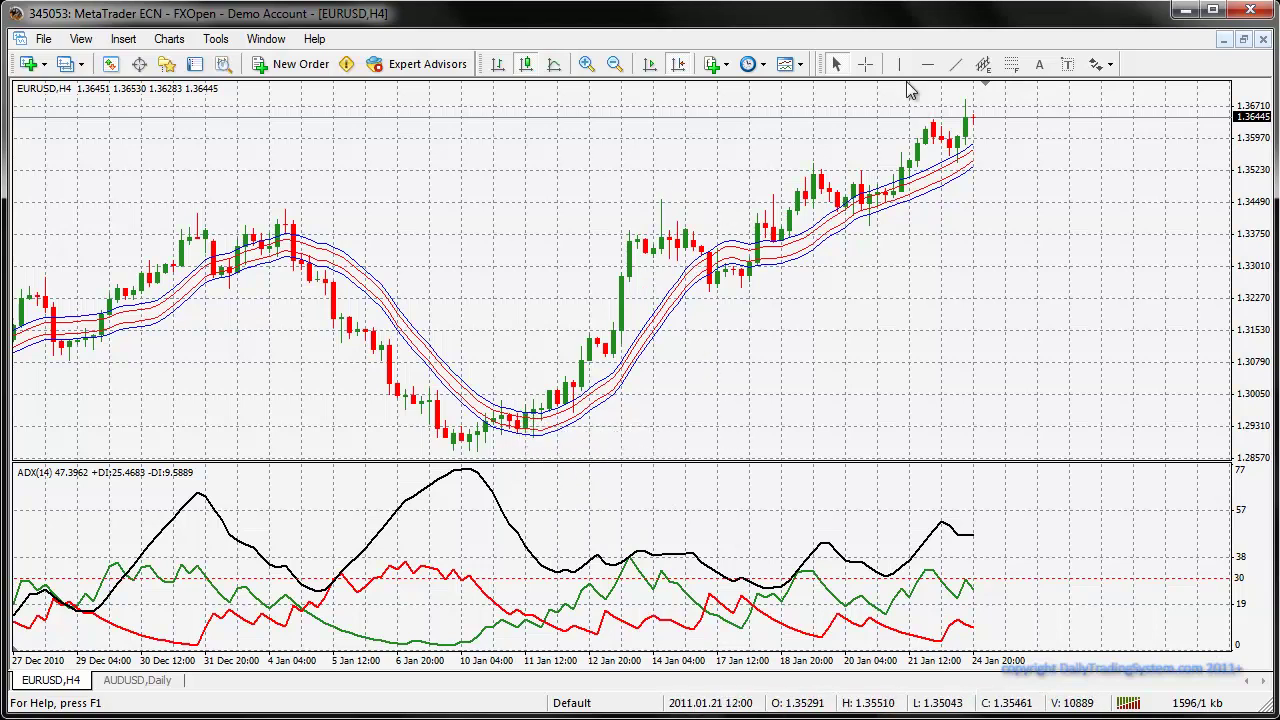
click(865, 64)
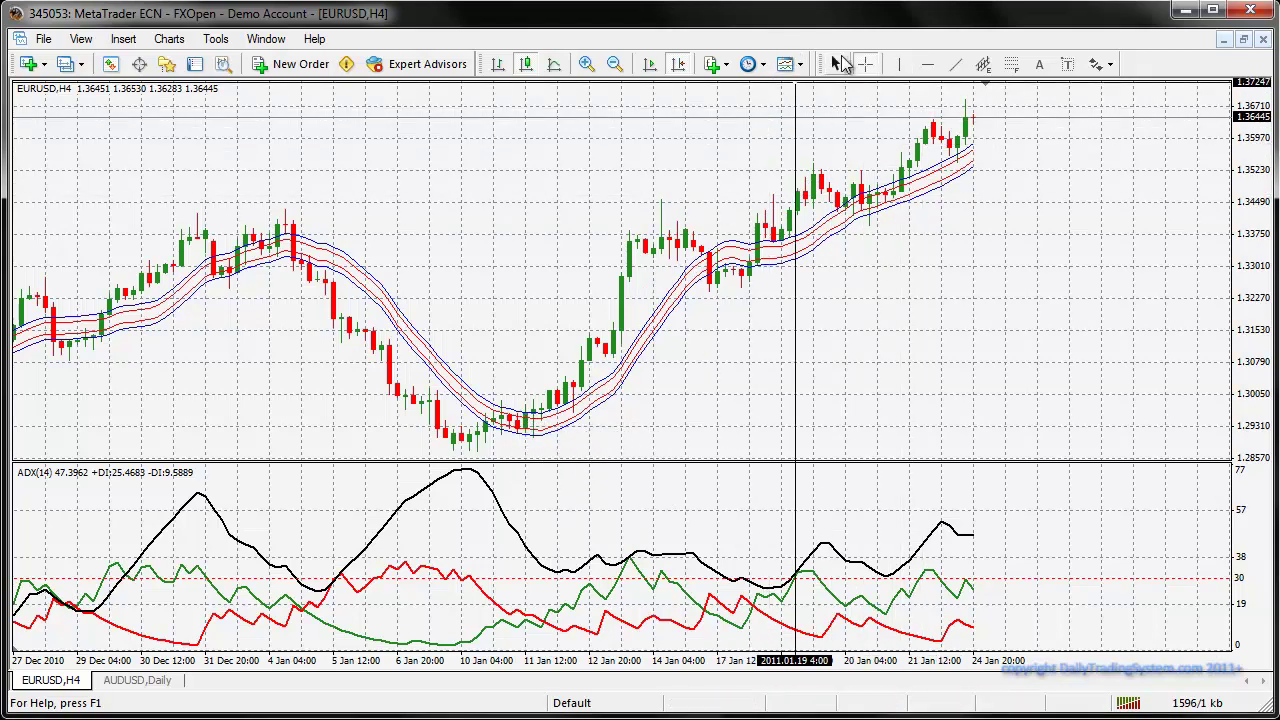
click(903, 65)
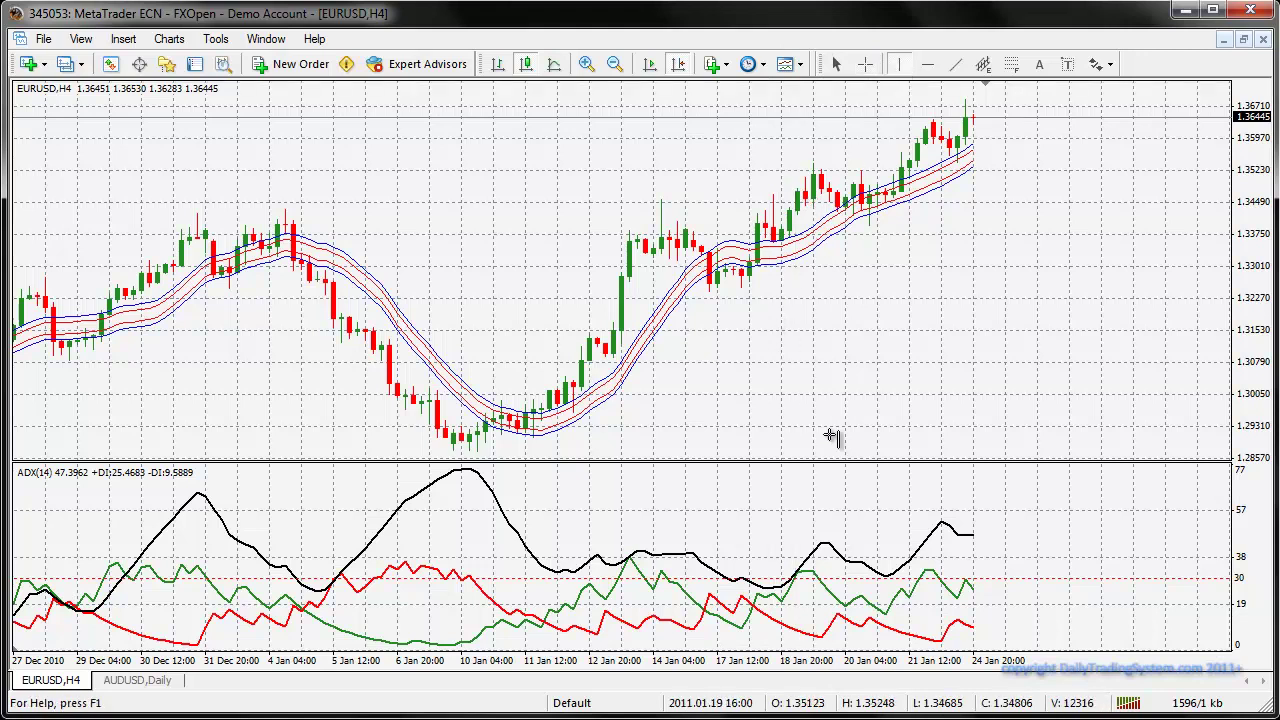
drag(808, 414, 800, 420)
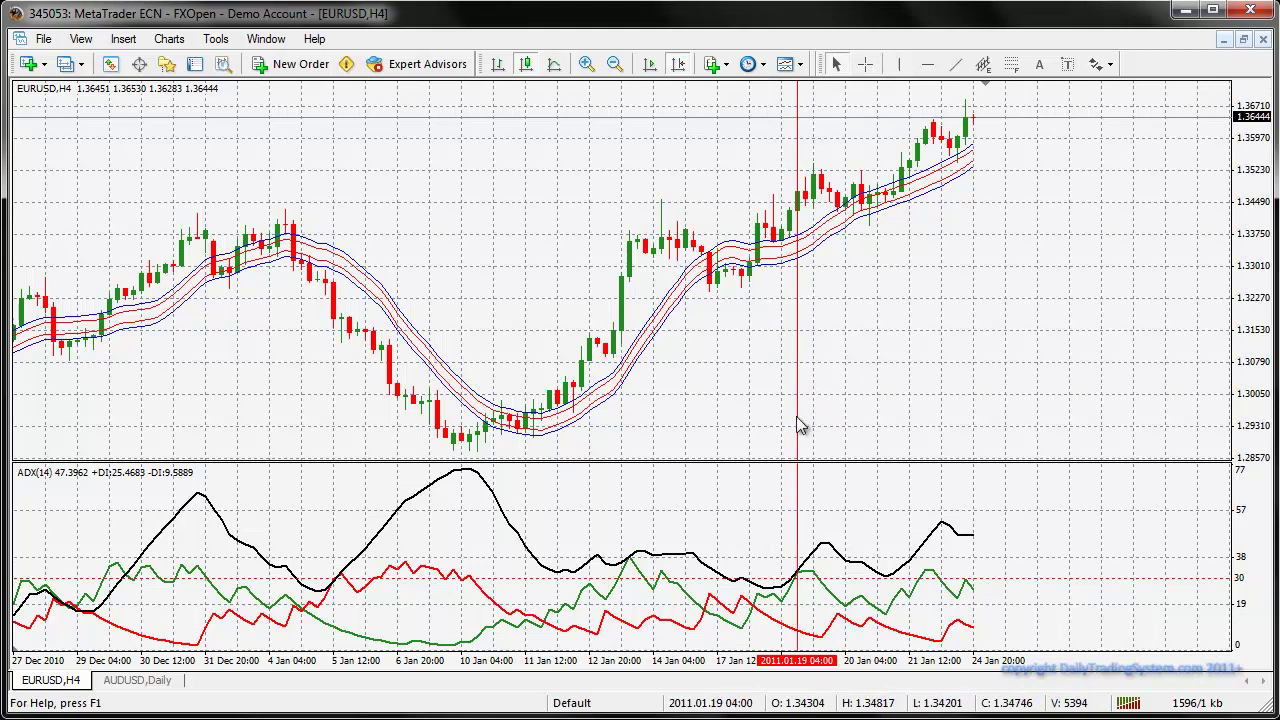
double_click(800, 425)
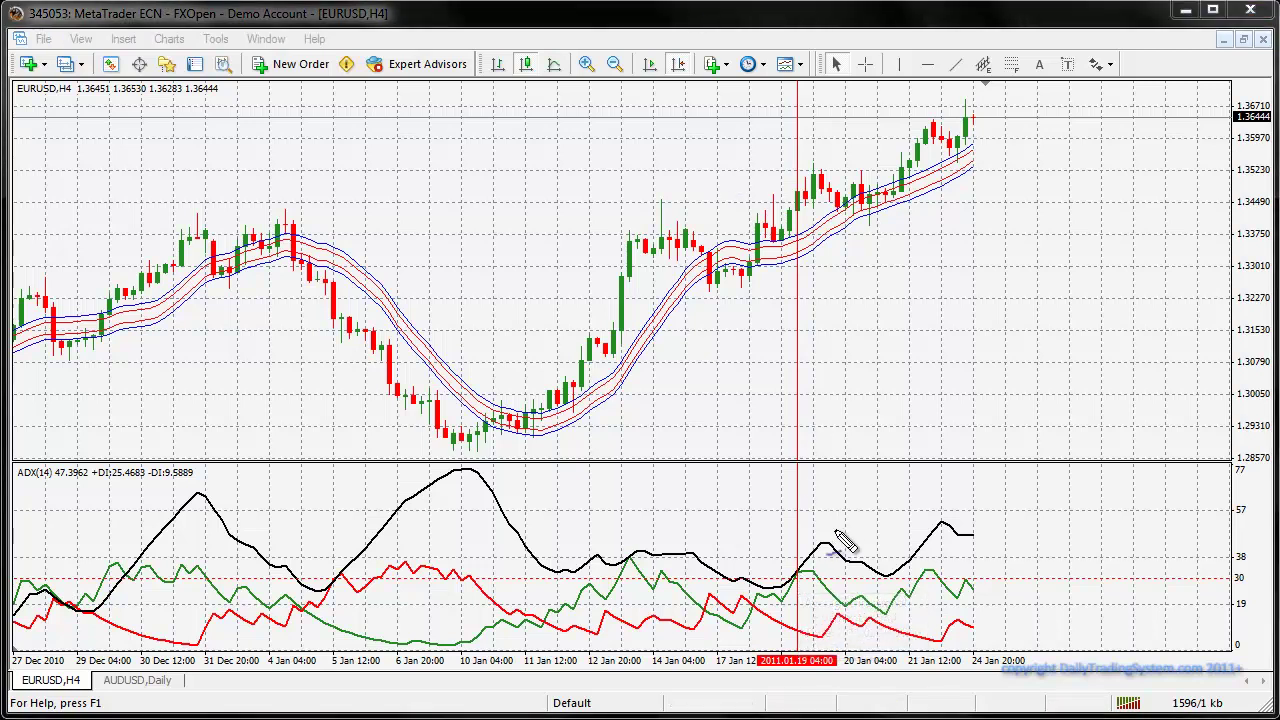
mouse_move(786, 590)
mouse_down()
mouse_move(797, 574)
mouse_move(802, 594)
mouse_up()
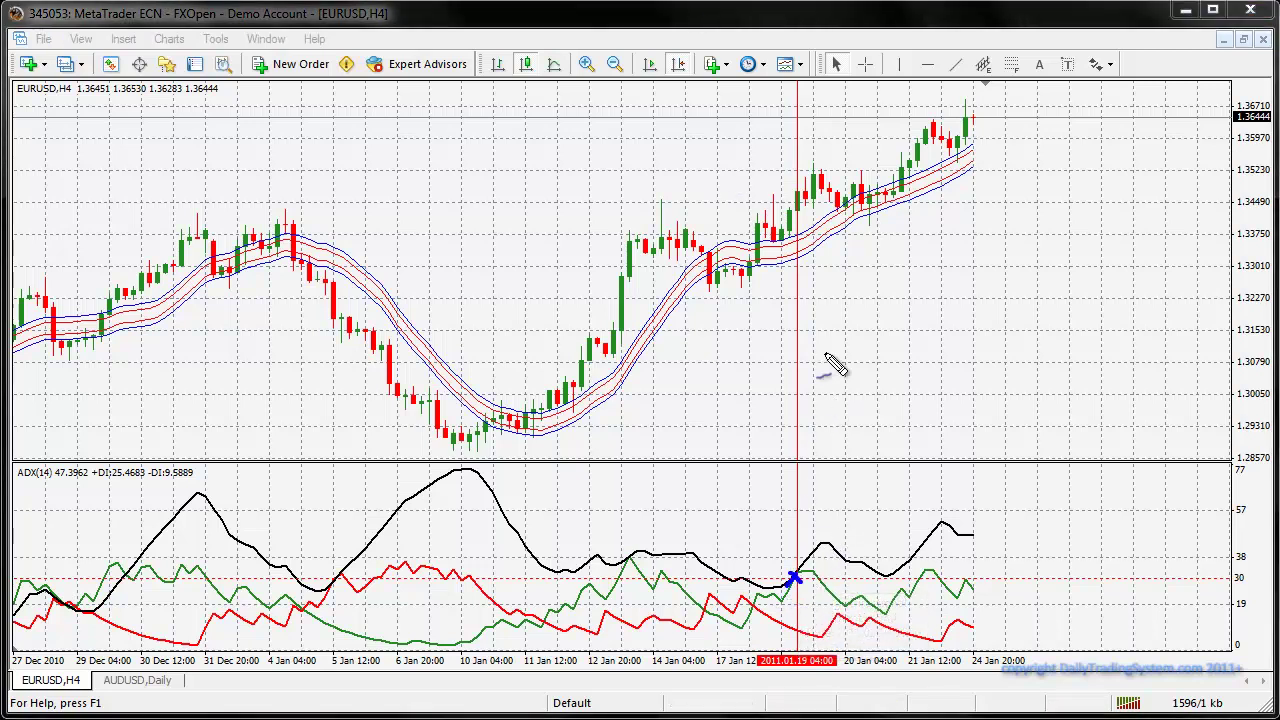
- Sketch a question mark, a line along the moving averages, an upward check arrow and a circle on recent candles
mouse_move(790, 196)
mouse_down()
mouse_move(779, 199)
mouse_move(788, 190)
mouse_up()
click(788, 196)
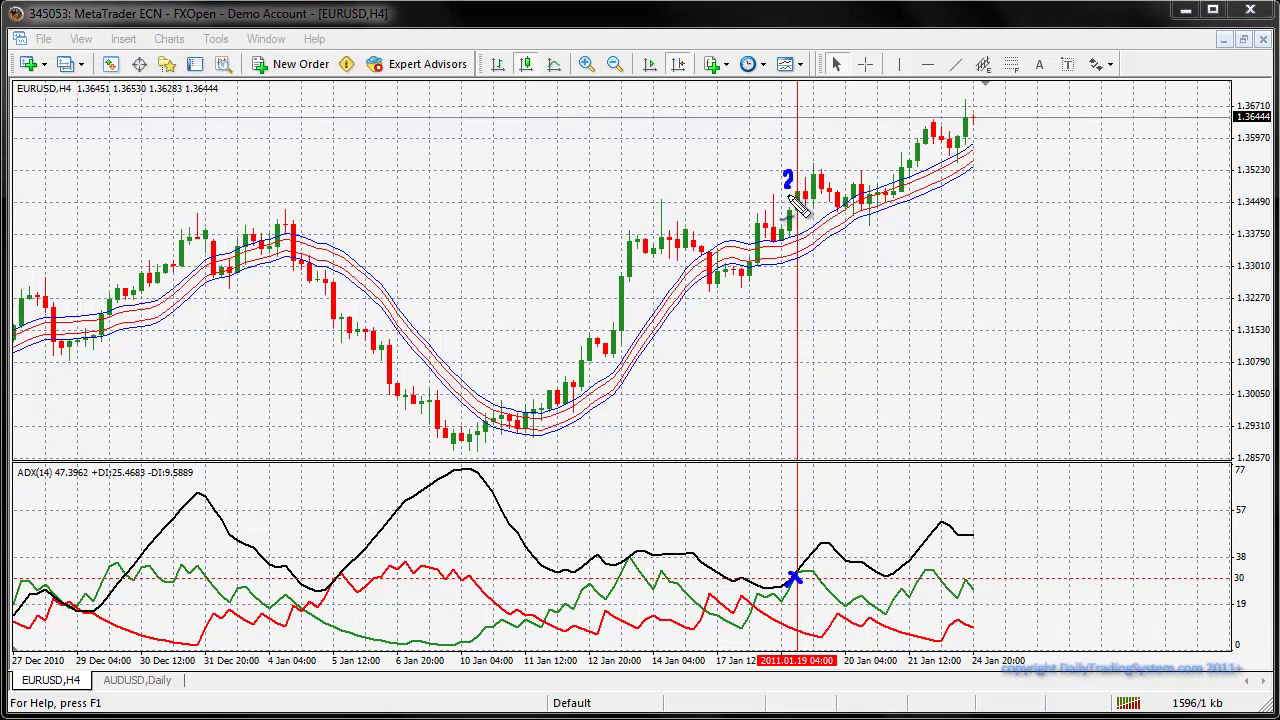
mouse_move(760, 242)
mouse_down()
mouse_move(815, 234)
mouse_move(916, 178)
mouse_up()
mouse_move(815, 167)
mouse_down()
mouse_move(820, 180)
mouse_move(897, 90)
mouse_up()
mouse_move(945, 140)
mouse_down()
mouse_move(915, 178)
mouse_move(958, 150)
mouse_move(936, 150)
mouse_up()
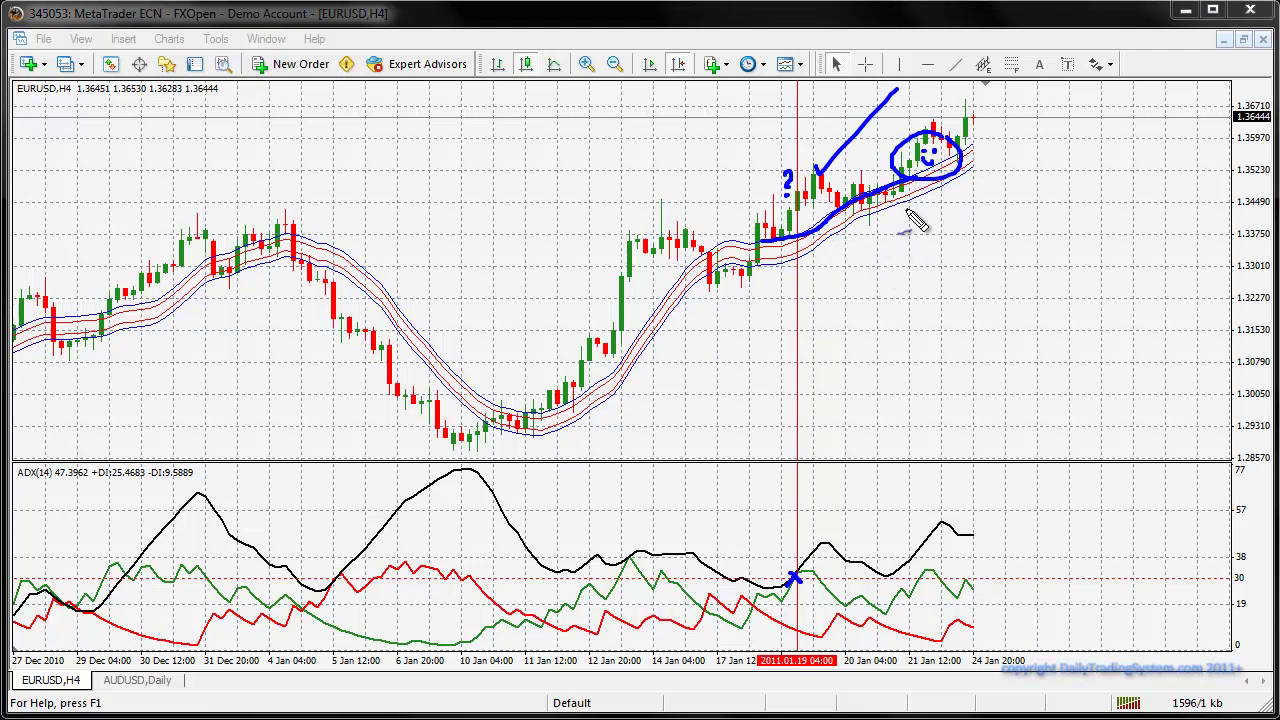
- Draw a resistance line with an R/s note, underline it and circle it
mouse_move(784, 198)
mouse_down()
mouse_move(665, 197)
mouse_move(737, 166)
mouse_move(724, 186)
mouse_up()
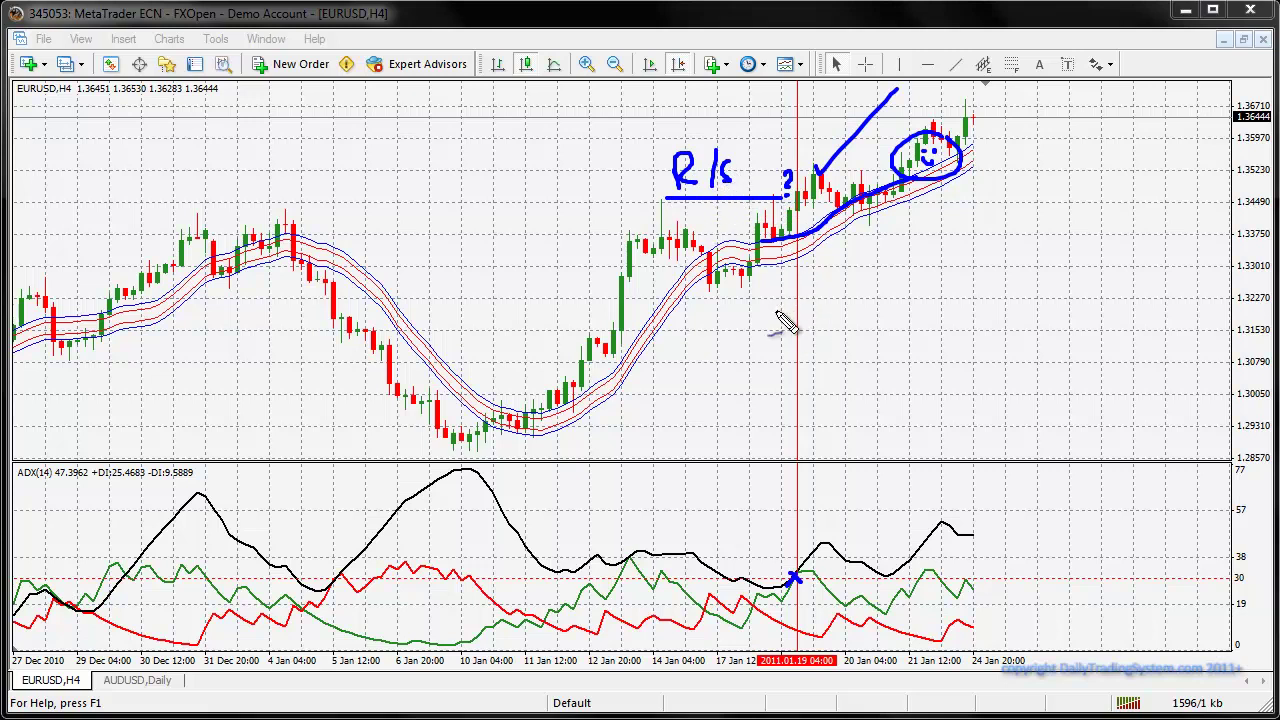
drag(657, 206, 700, 207)
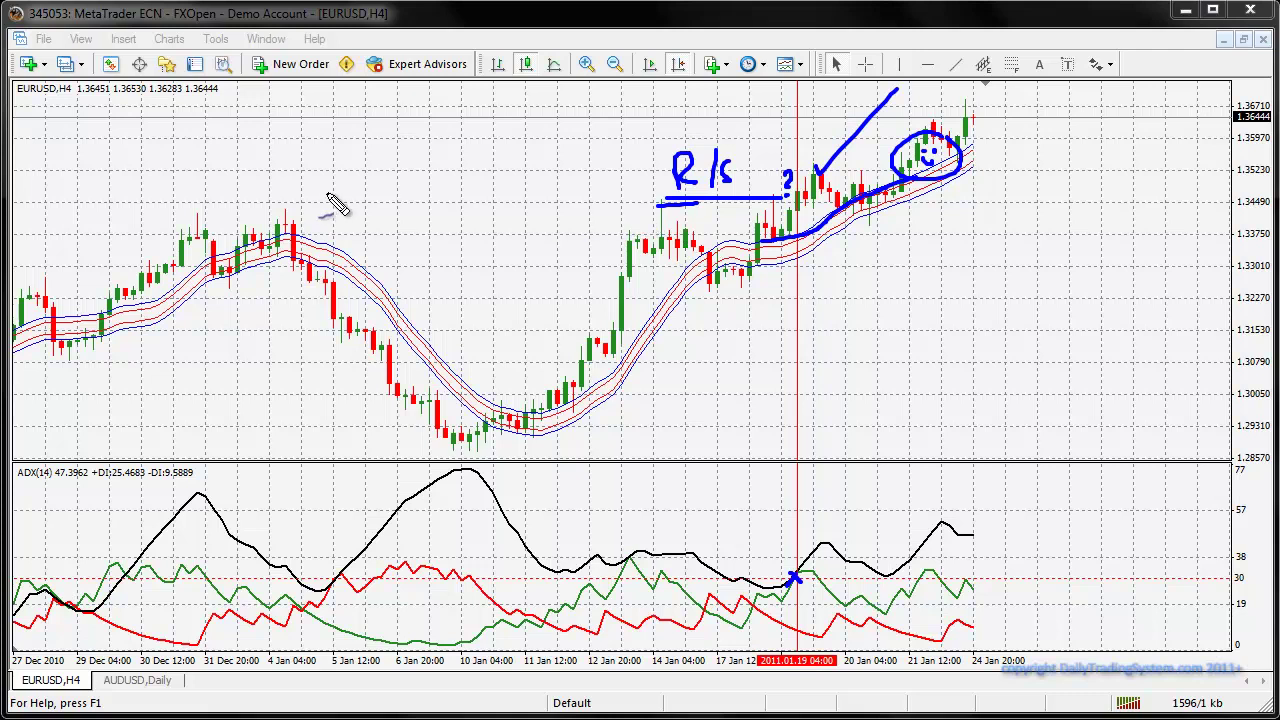
mouse_move(705, 158)
mouse_down()
mouse_move(737, 134)
mouse_move(663, 177)
mouse_up()
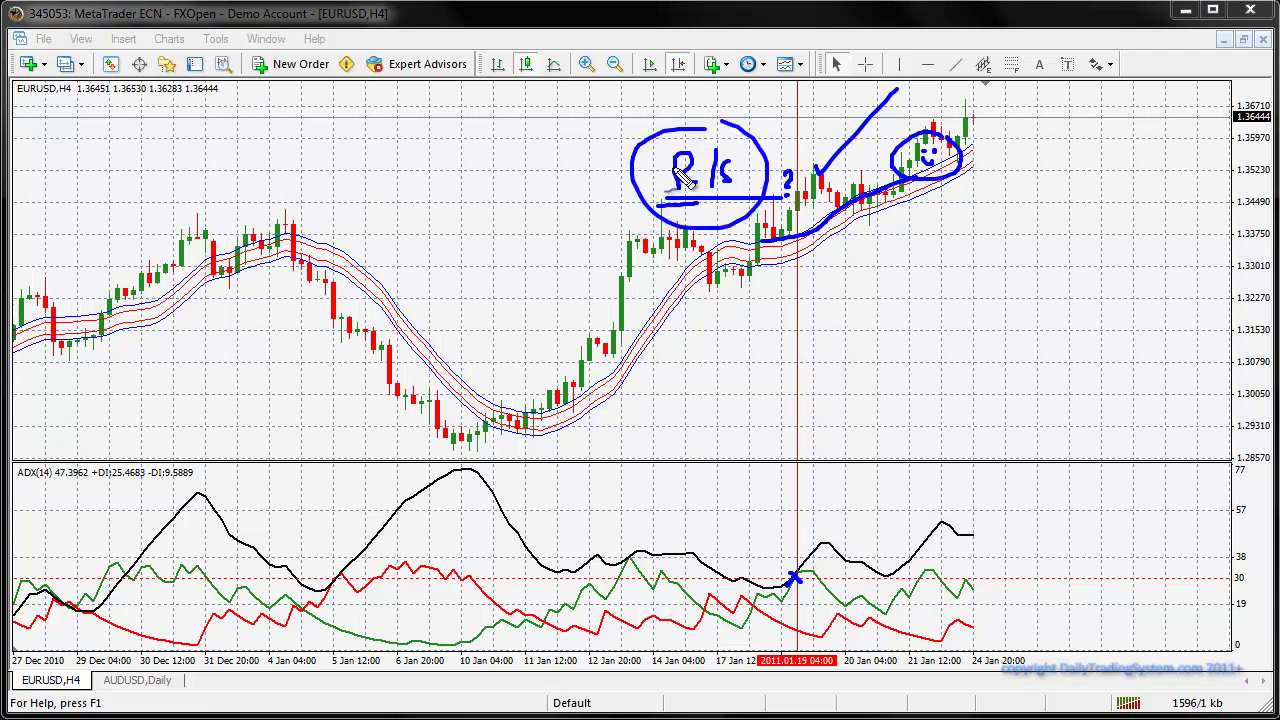
drag(522, 205, 535, 201)
- Sketch a cross at the 5 Jan ADX crossover, a breakdown stroke and a downtrend line along the bands
mouse_move(340, 573)
mouse_down()
mouse_move(329, 588)
mouse_move(341, 586)
mouse_up()
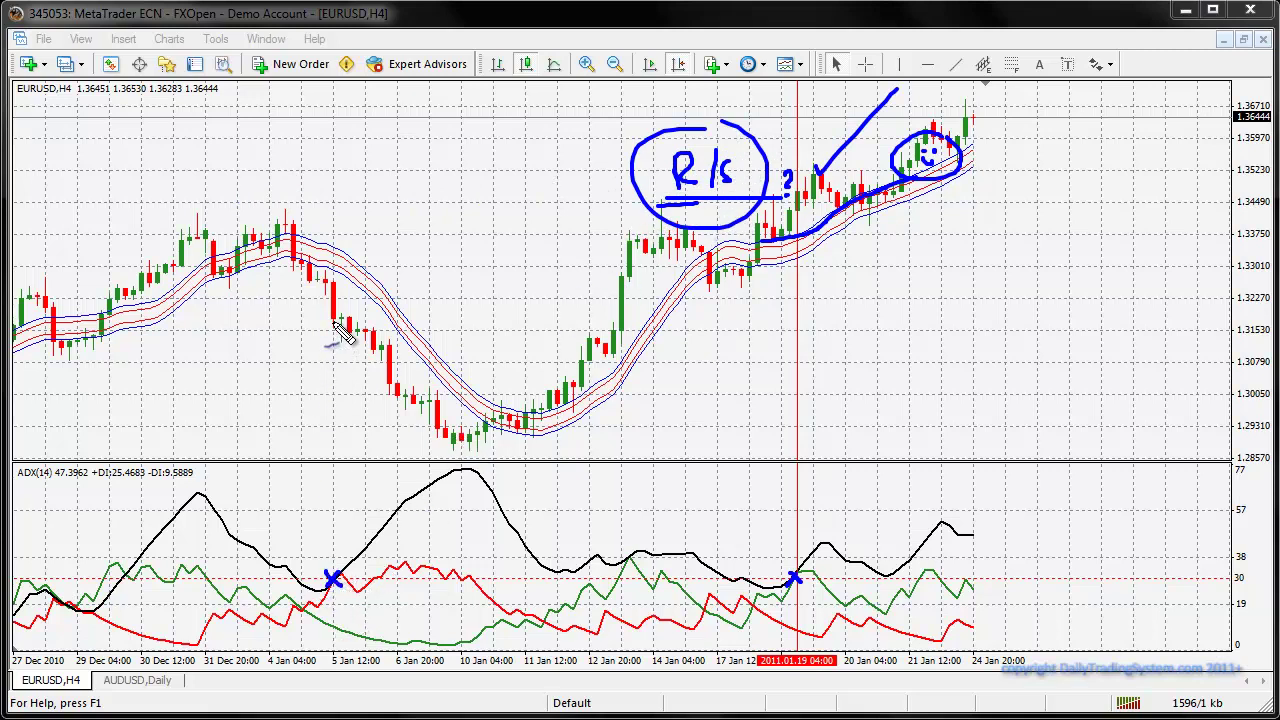
drag(331, 280, 331, 322)
mouse_move(262, 260)
mouse_down()
mouse_move(392, 320)
mouse_move(404, 340)
mouse_up()
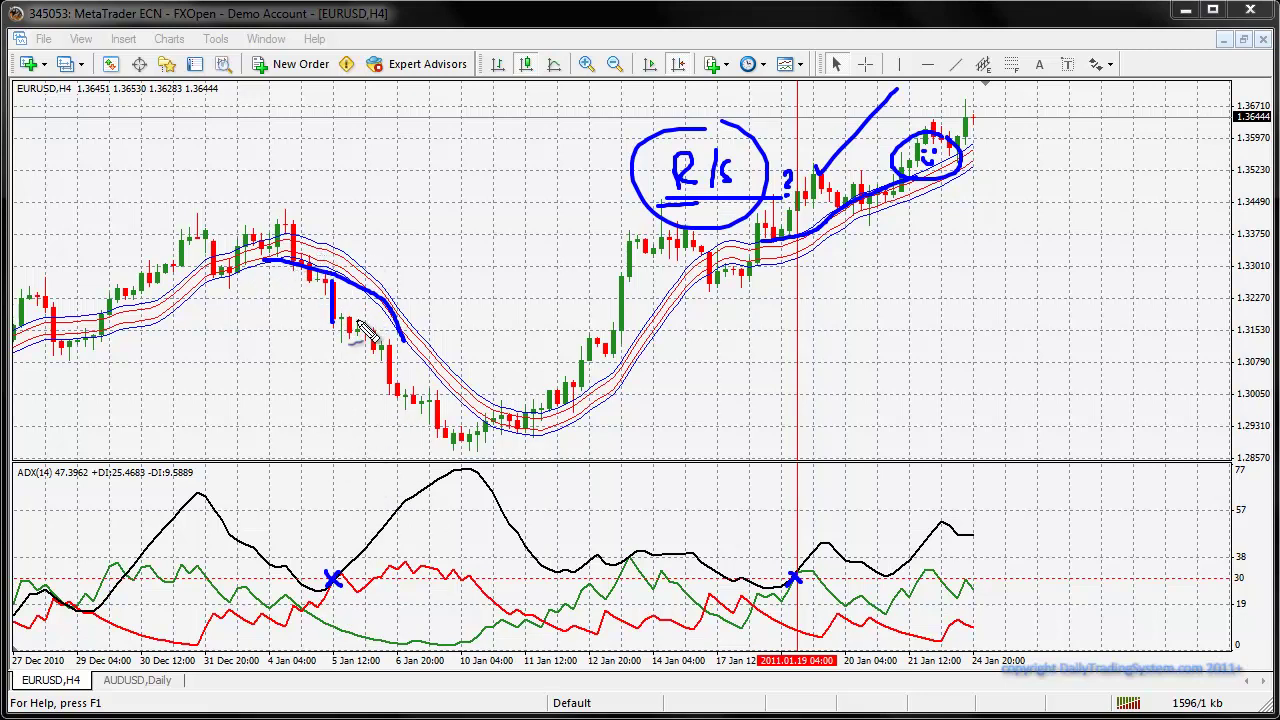
- Write 'Sell' below the downtrend, then erase all pen annotations
mouse_move(266, 334)
mouse_down()
mouse_move(300, 350)
mouse_move(300, 336)
mouse_move(318, 338)
mouse_move(300, 398)
mouse_move(300, 352)
mouse_move(318, 379)
mouse_up()
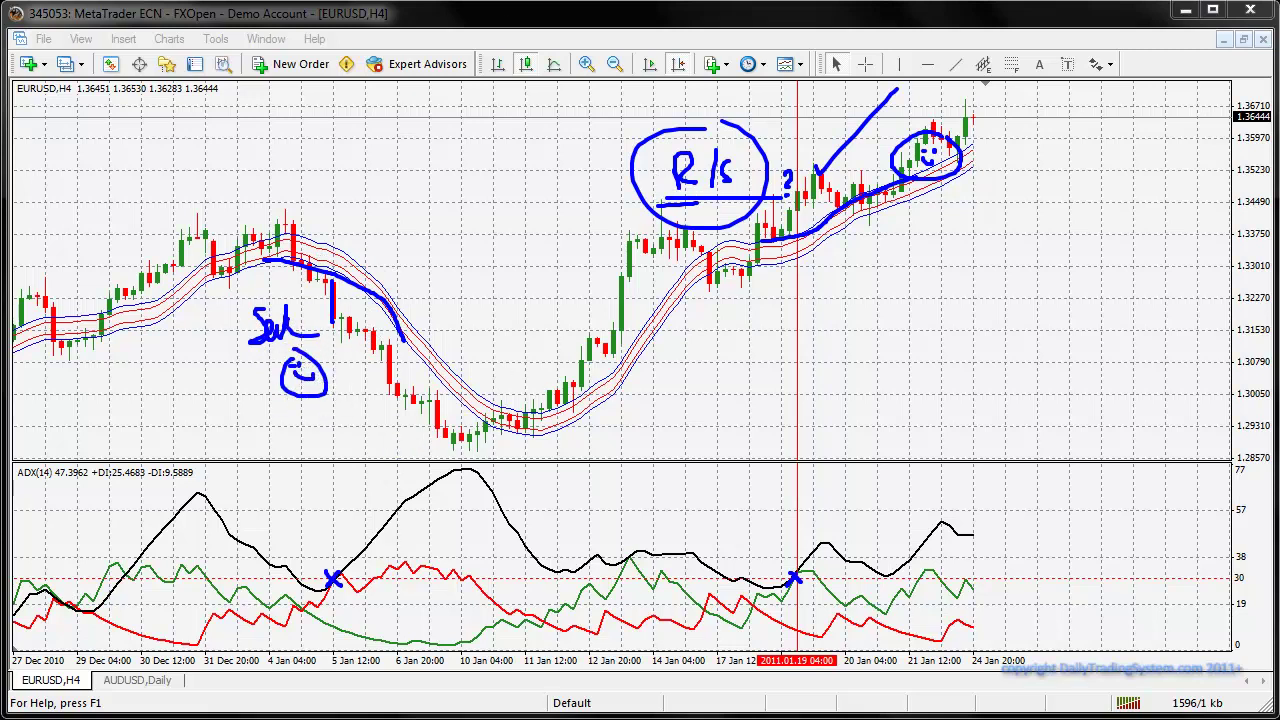
key(Escape)
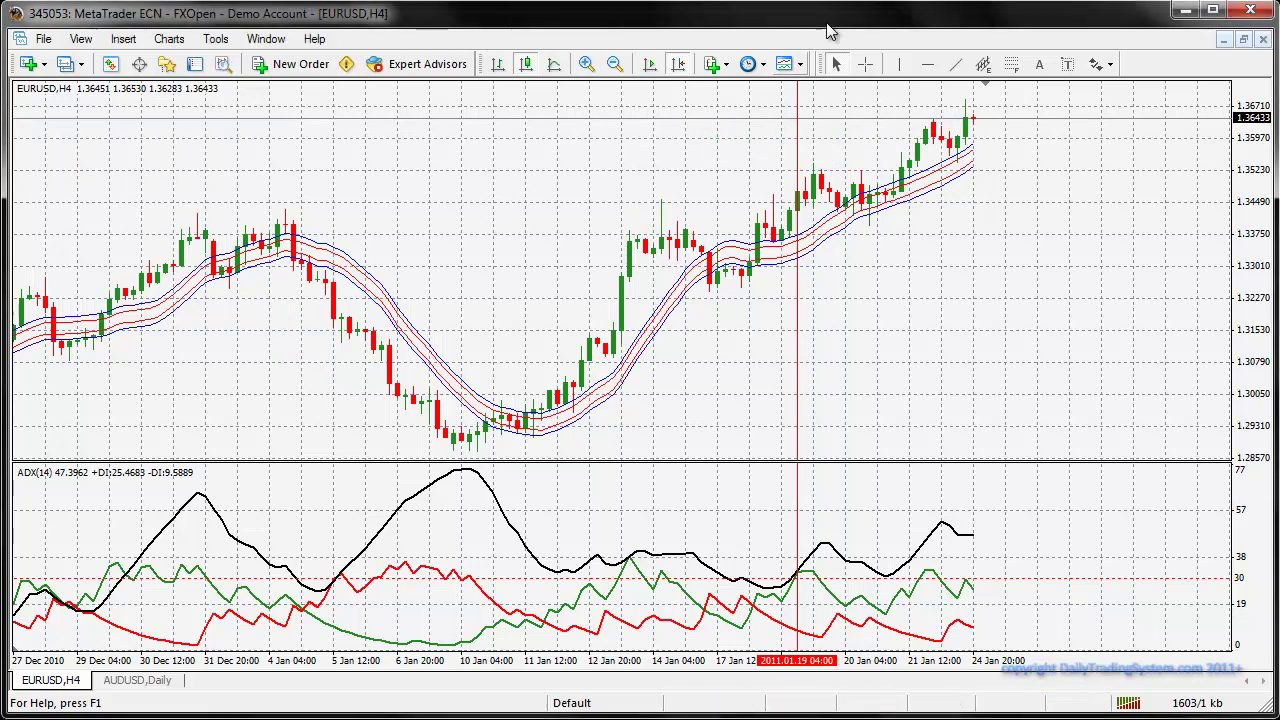
- Place a vertical line at the 2011.01.05 12:00 crossover bar
click(899, 64)
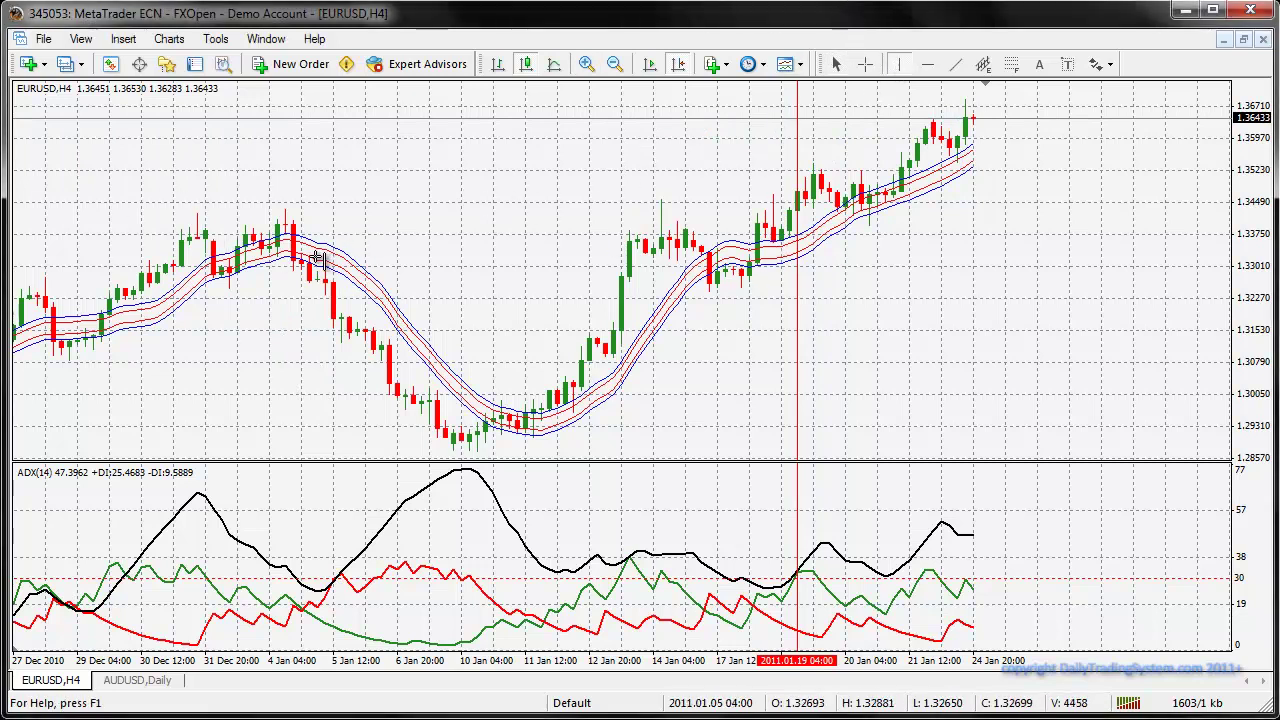
click(343, 296)
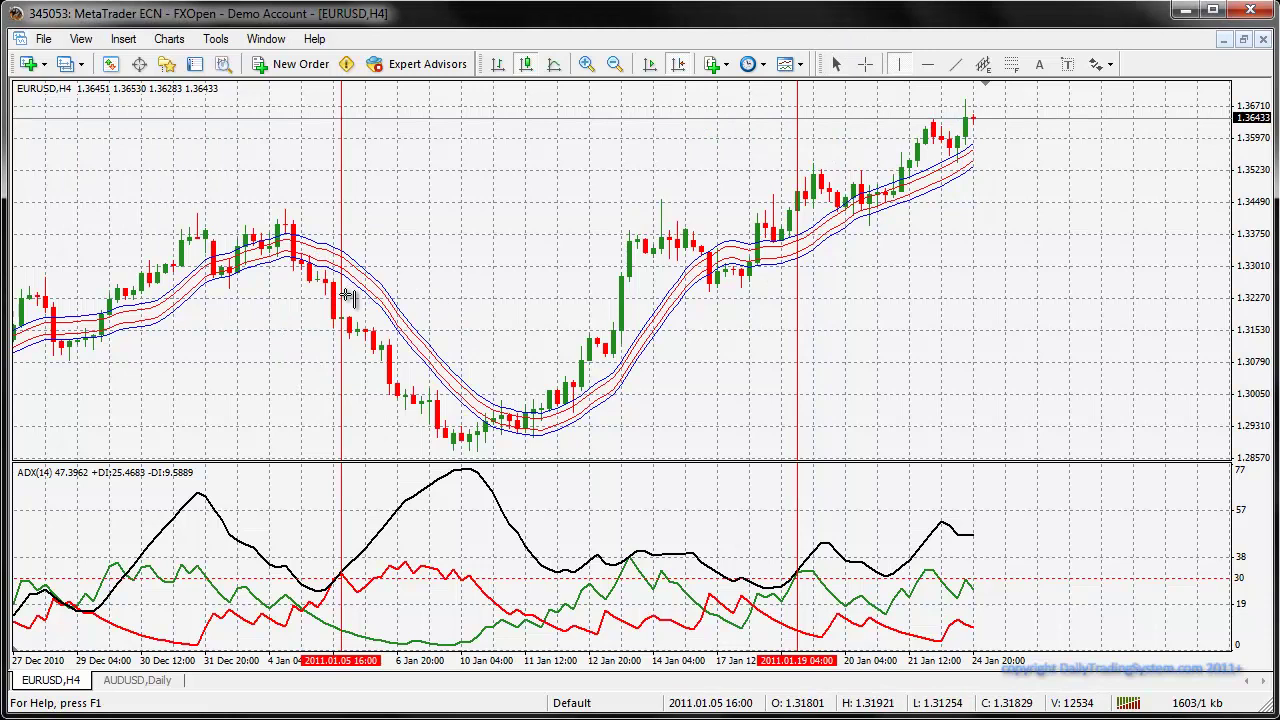
drag(343, 296, 339, 297)
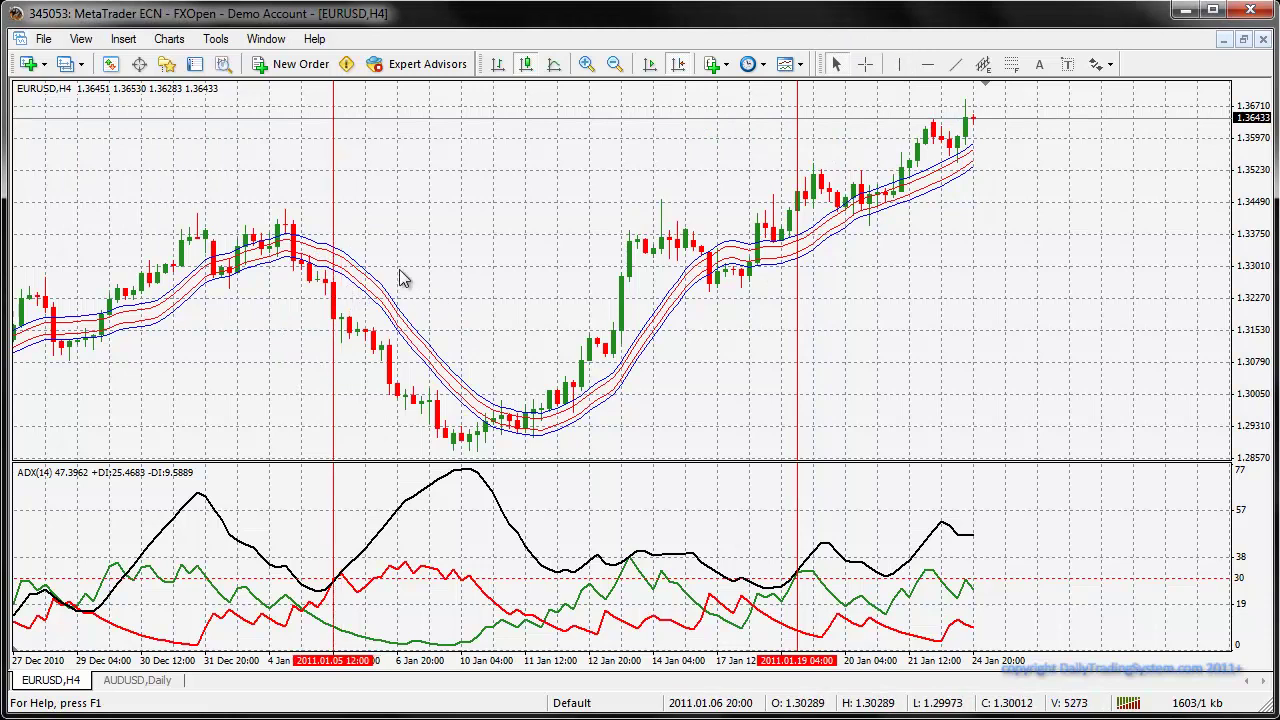
drag(214, 306, 695, 288)
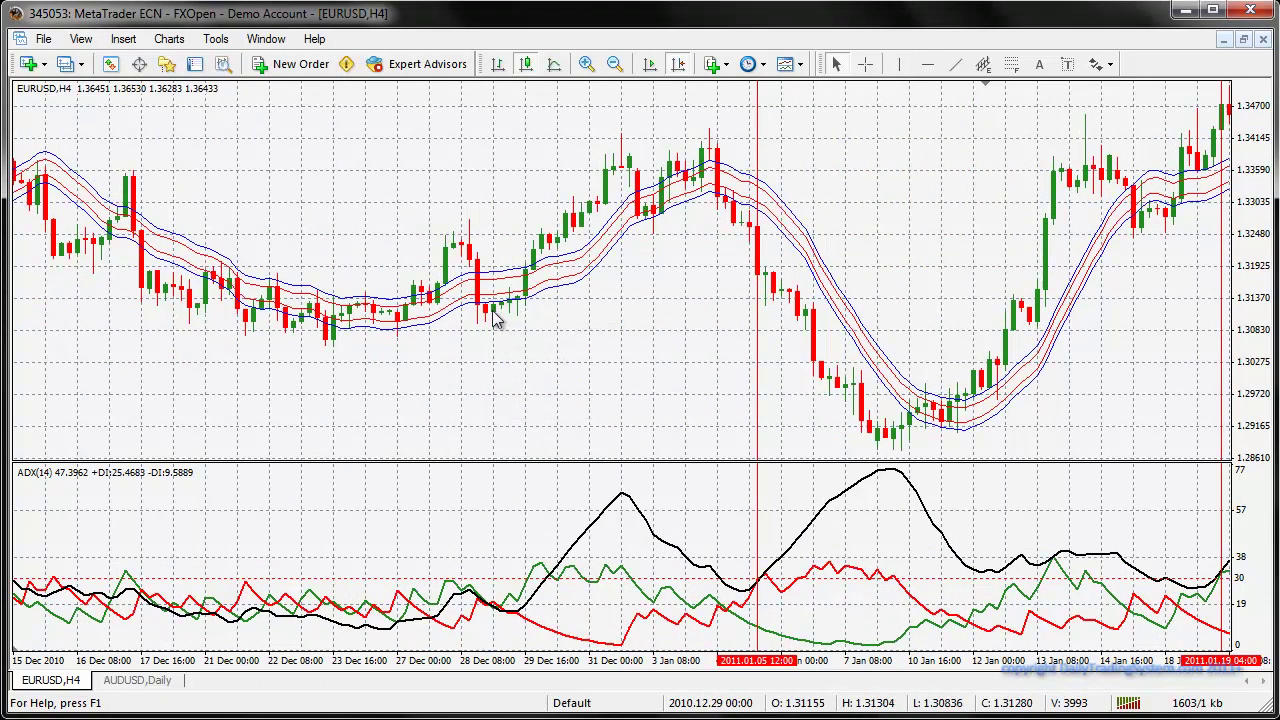
- Add a vertical line at 2010.12.30 04:00 and recolour it Black in its properties
click(898, 64)
drag(530, 255, 557, 261)
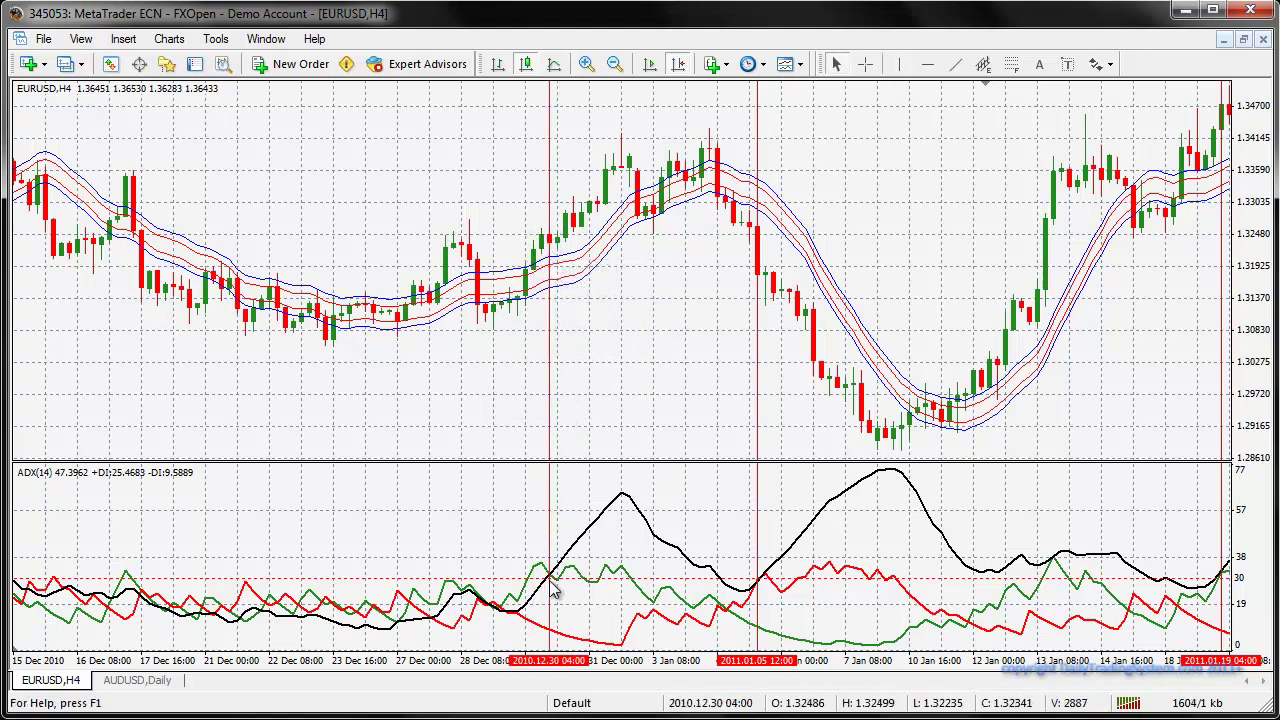
right_click(549, 340)
click(566, 345)
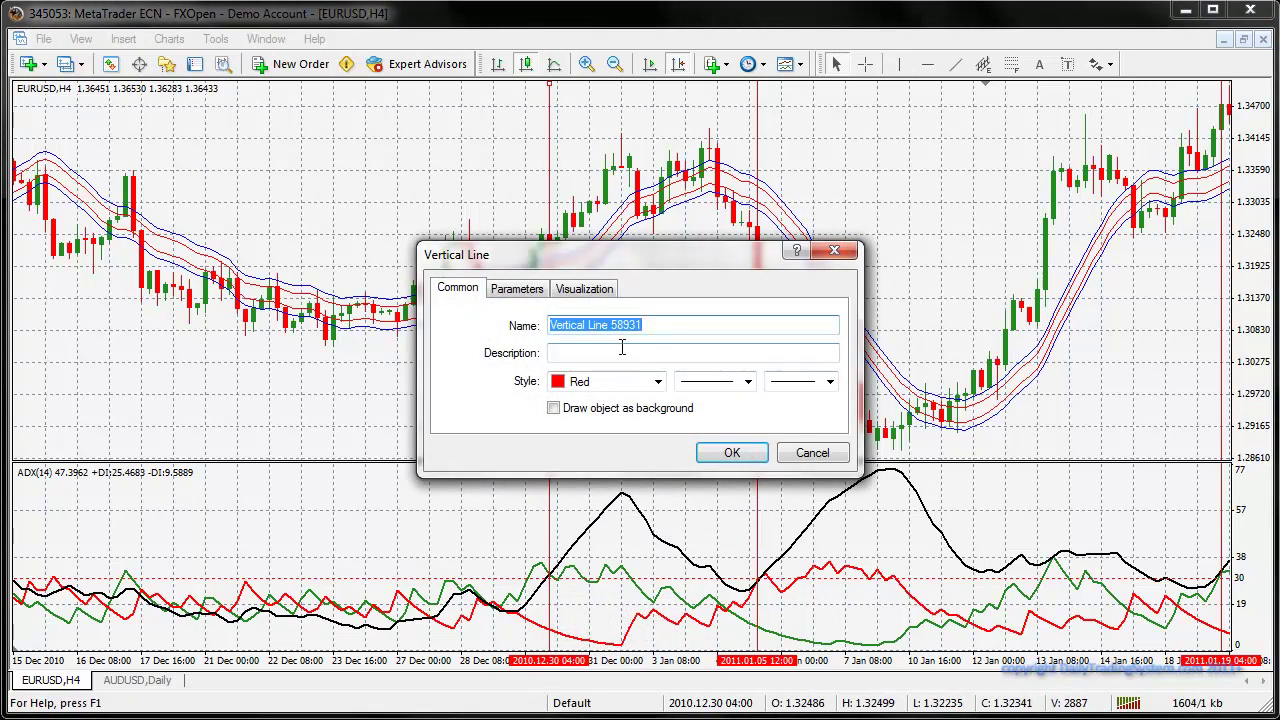
click(658, 384)
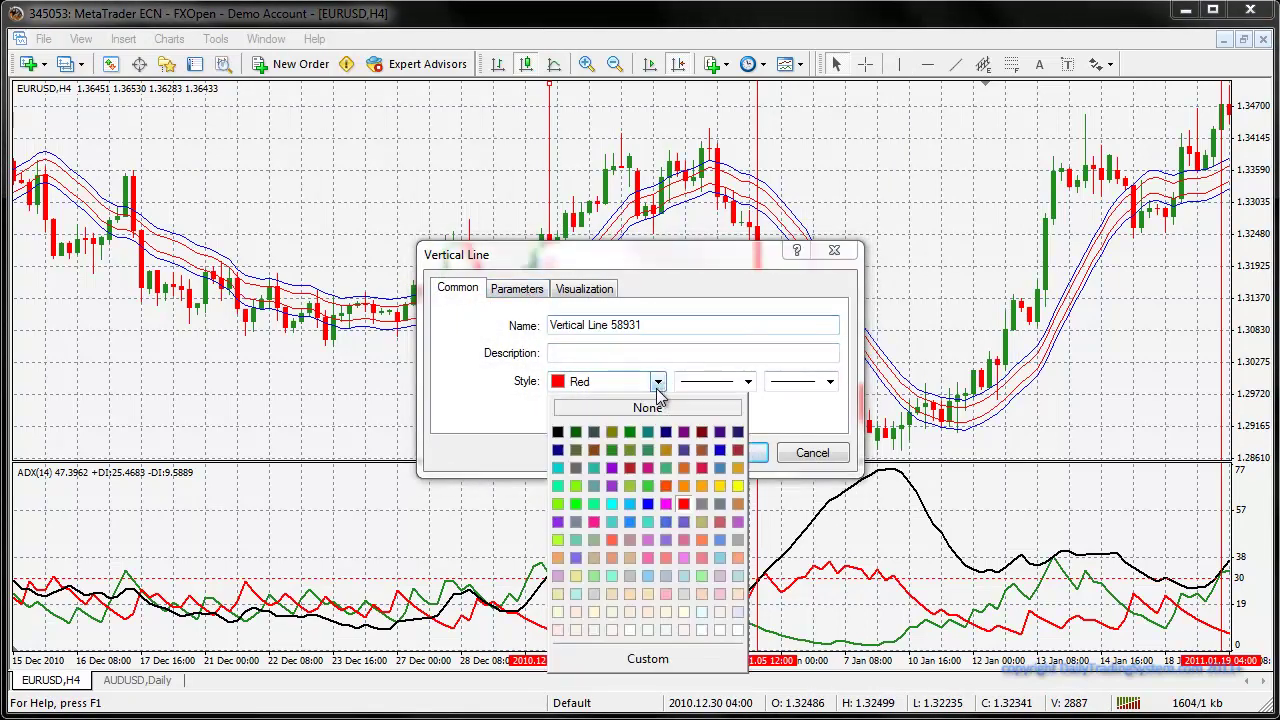
click(558, 432)
click(724, 455)
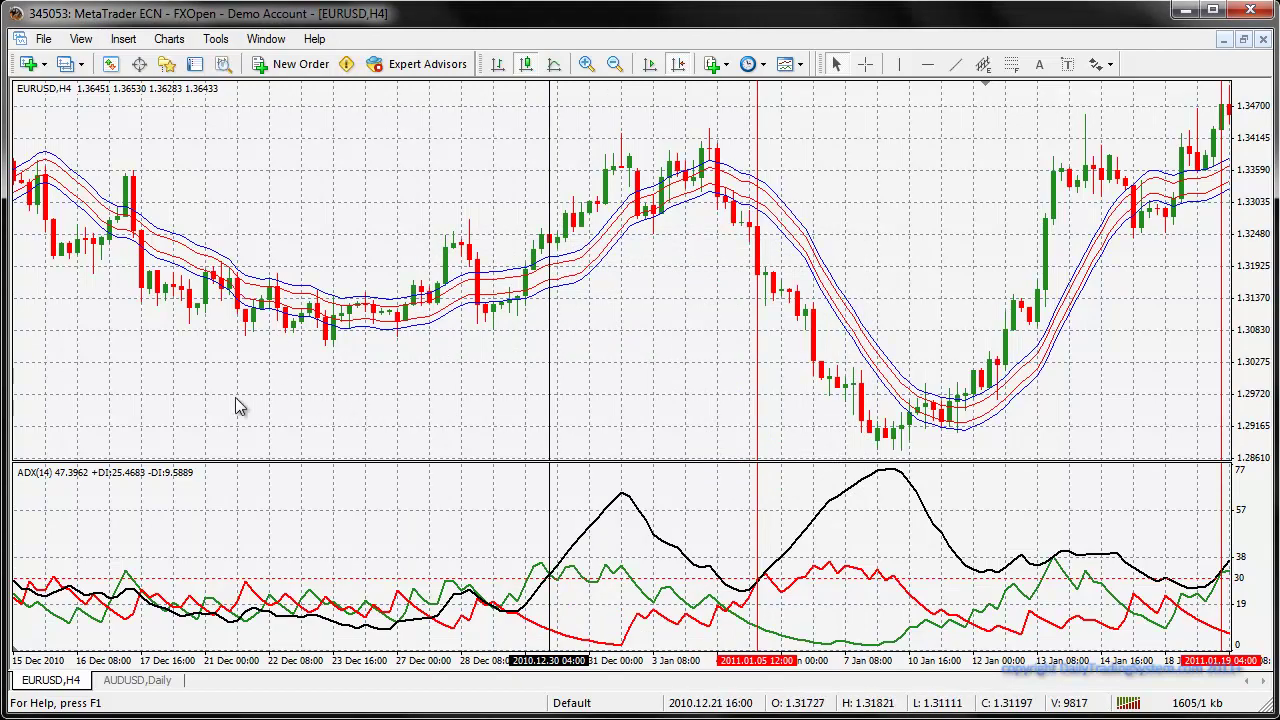
drag(237, 405, 930, 376)
- Place a vertical line at 2010.11.23 12:00 and set its colour to Red
drag(417, 423, 810, 395)
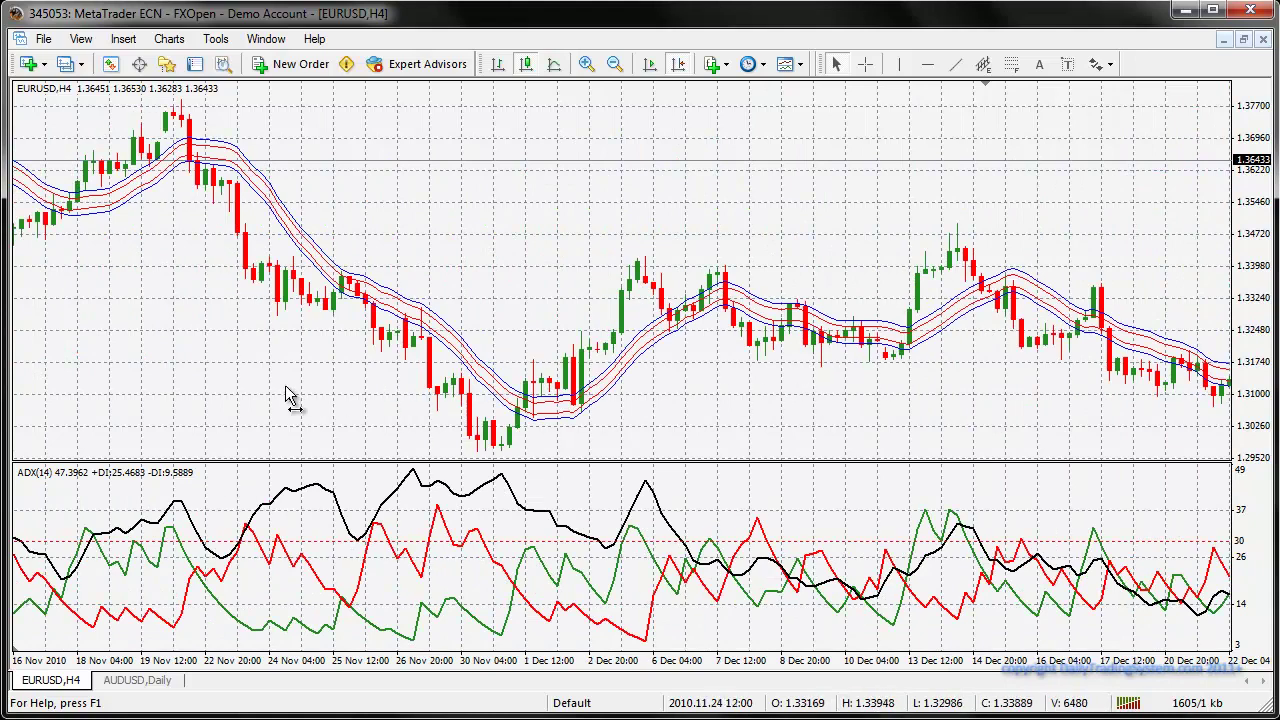
drag(287, 392, 550, 364)
click(899, 64)
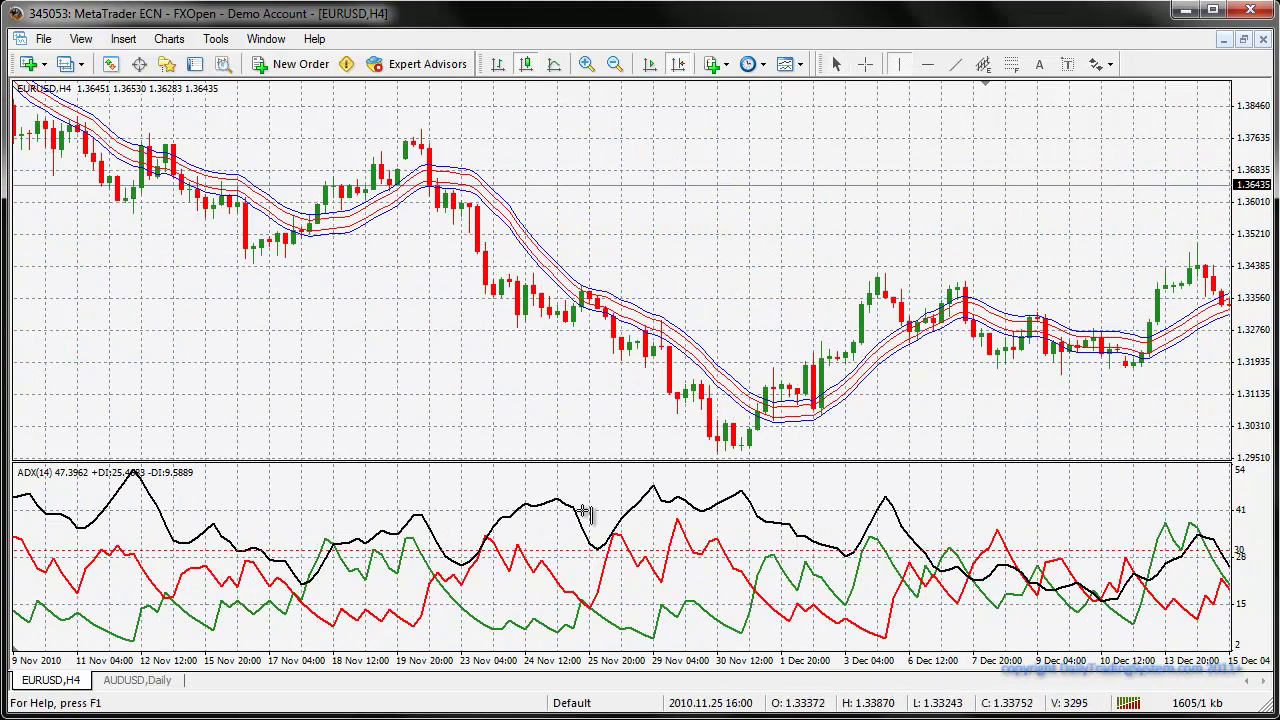
drag(490, 406, 480, 437)
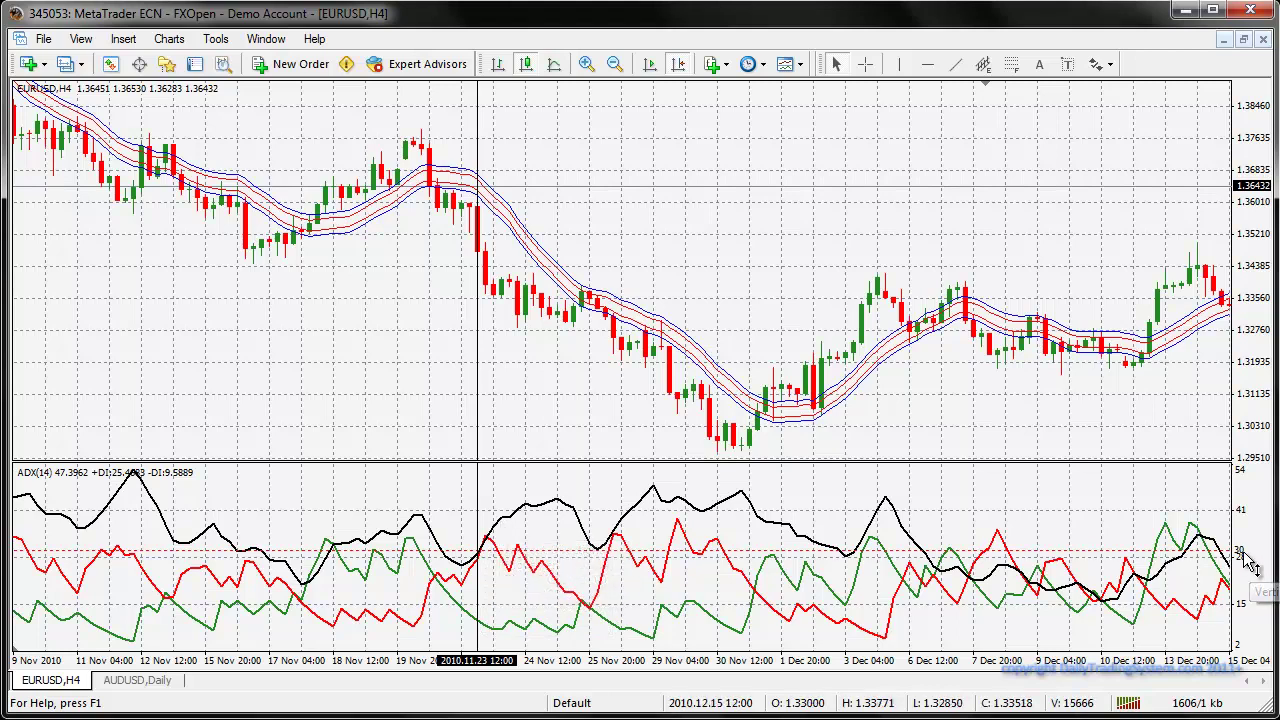
right_click(481, 402)
click(530, 405)
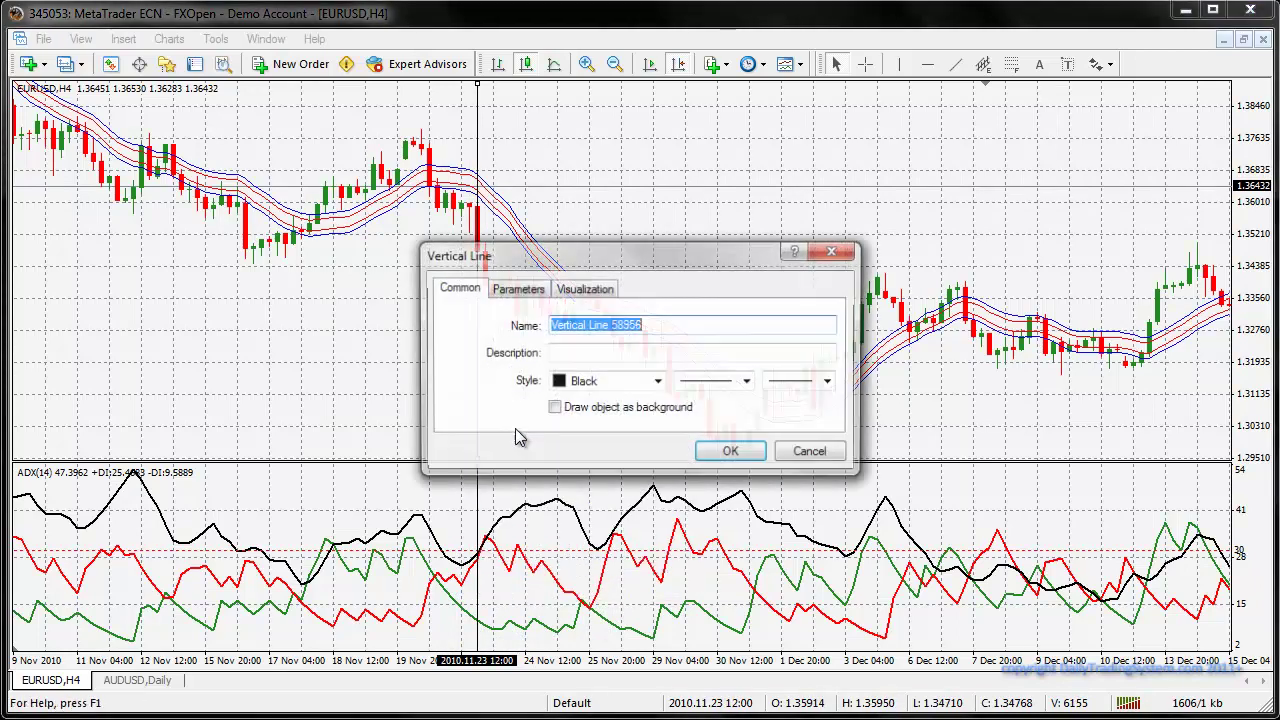
click(655, 381)
click(688, 516)
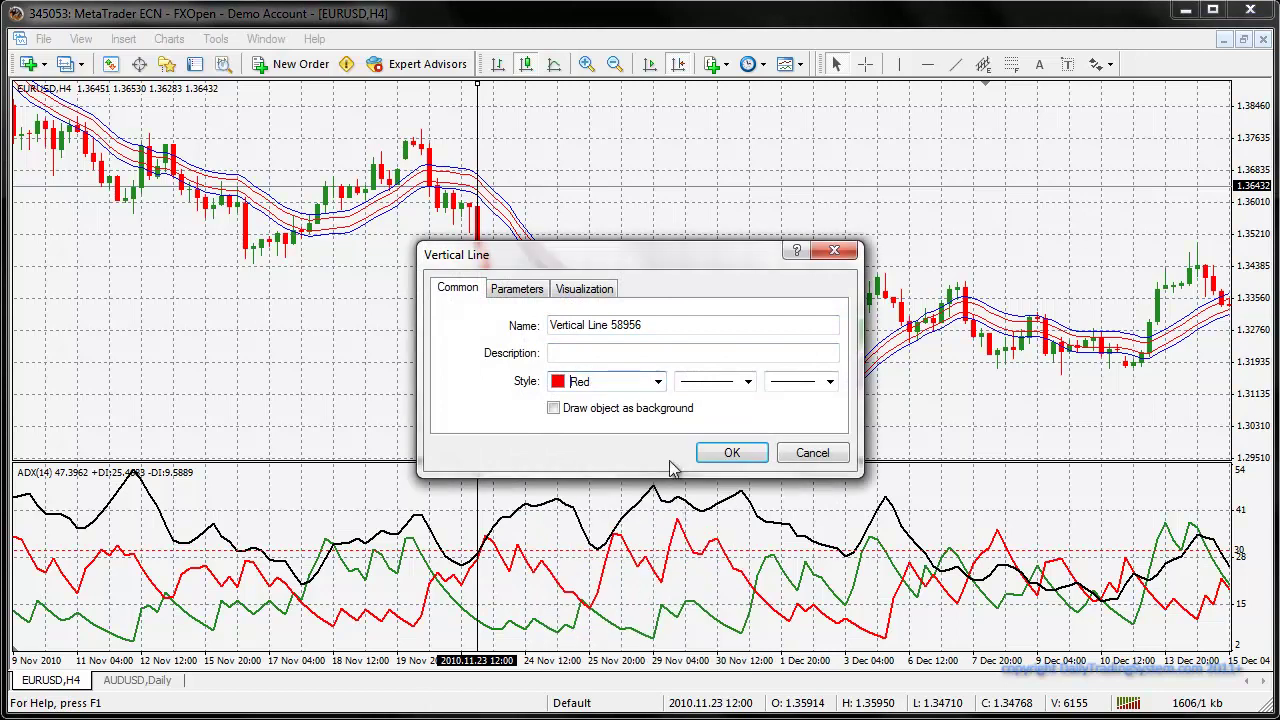
click(716, 453)
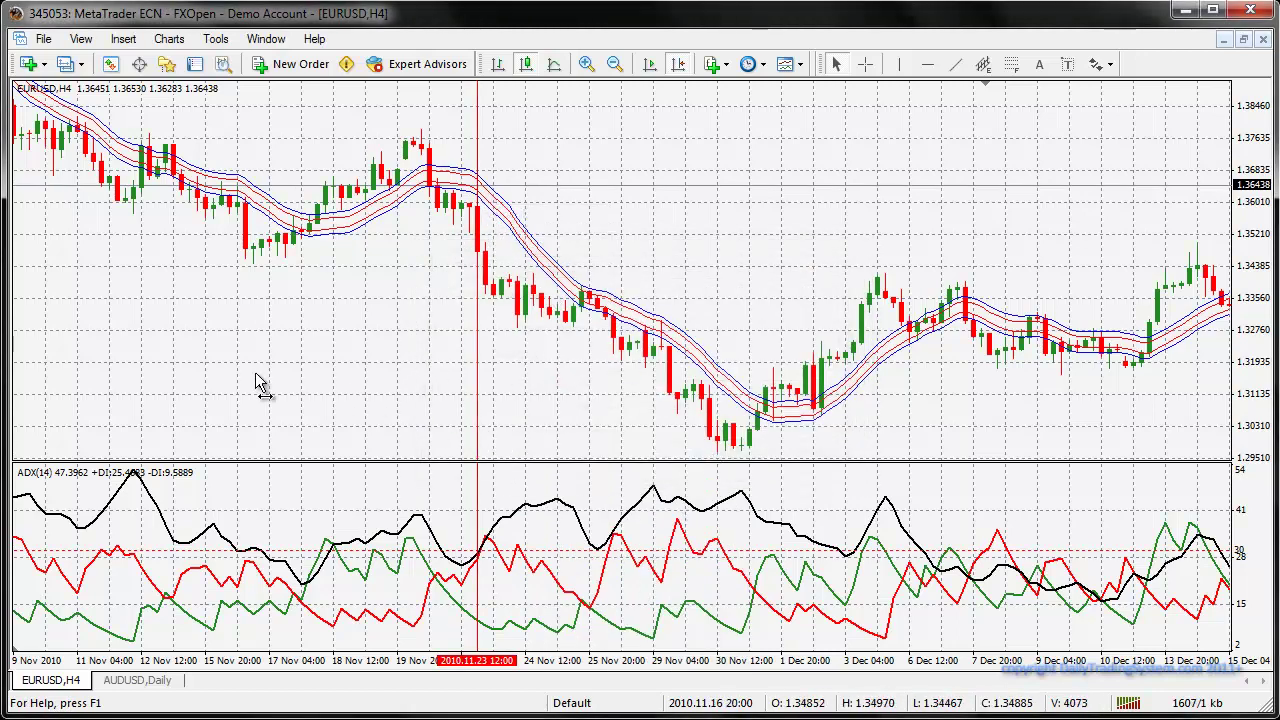
drag(258, 383, 798, 372)
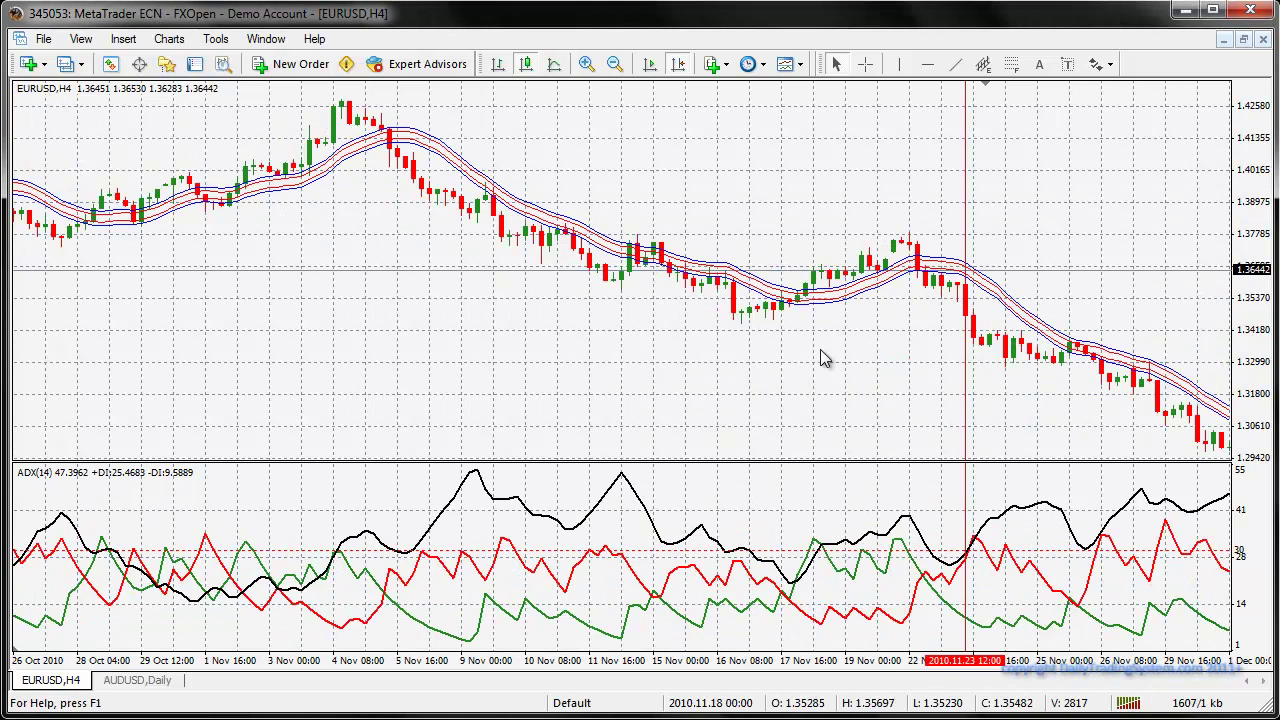
- Add a vertical line at 2010.11.18 12:00 and recolour it DarkGreen
click(899, 64)
click(821, 402)
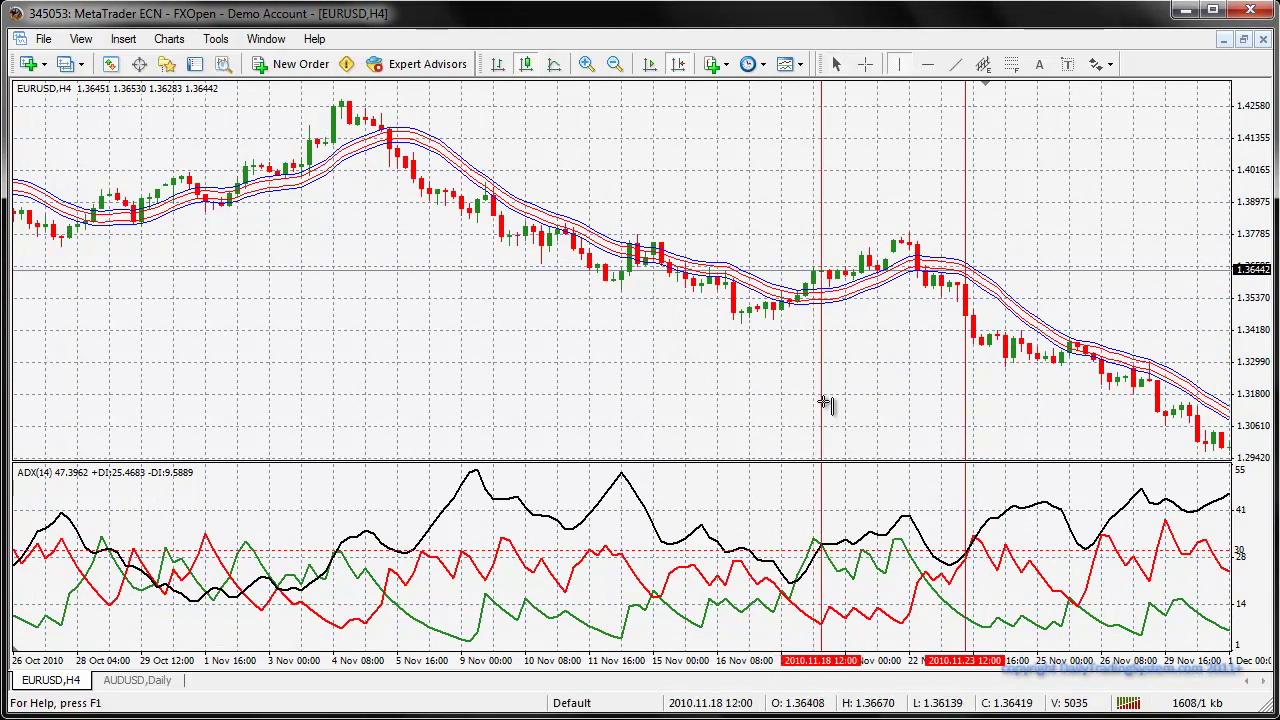
drag(828, 410, 728, 405)
drag(713, 403, 686, 406)
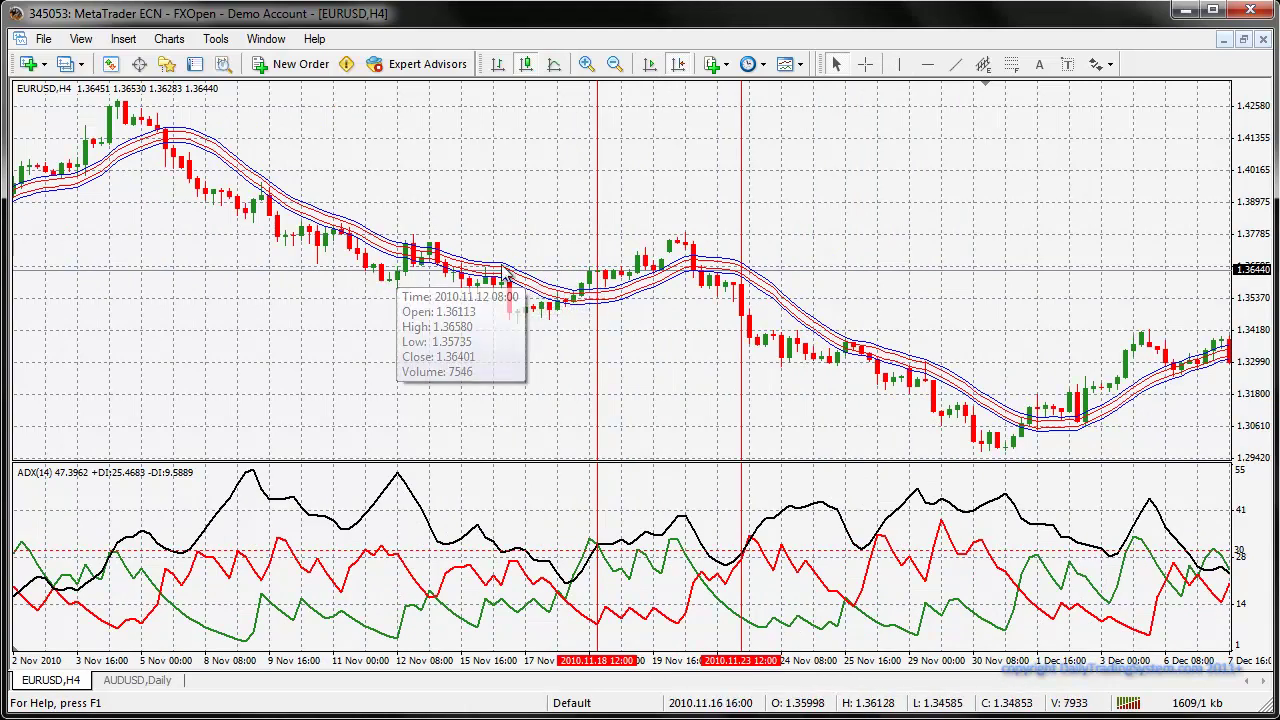
right_click(597, 210)
click(620, 224)
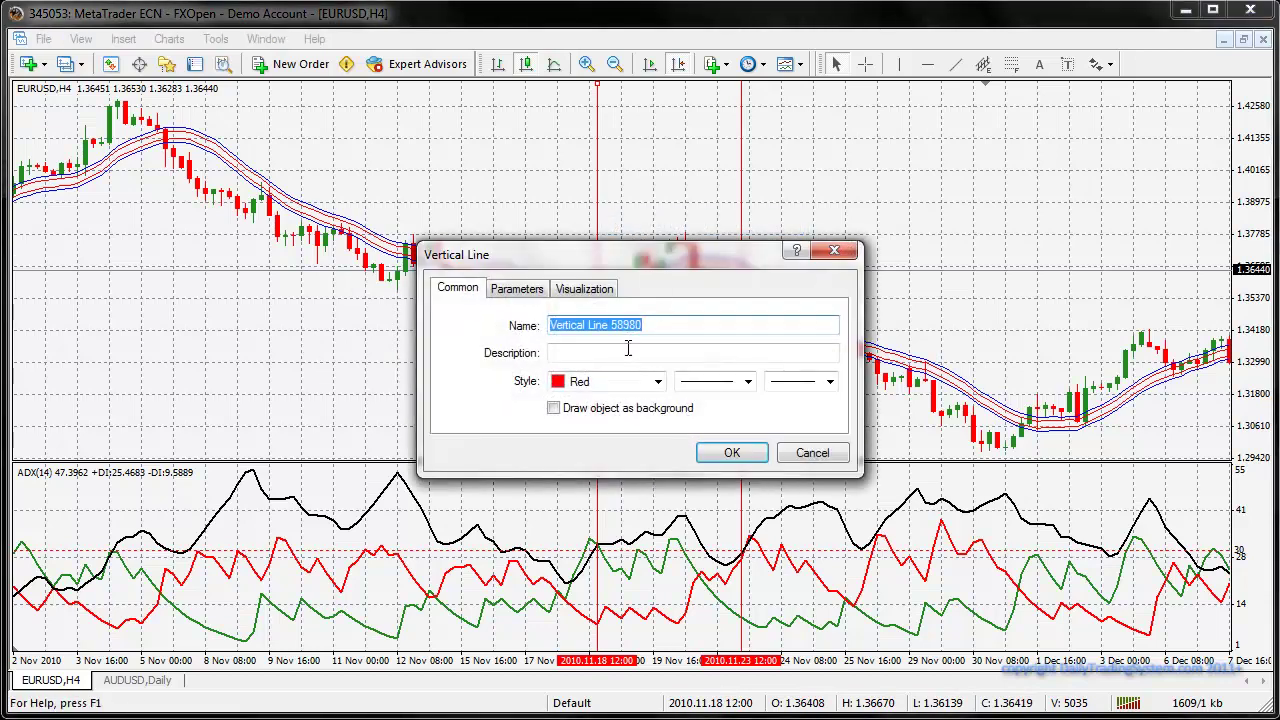
click(658, 382)
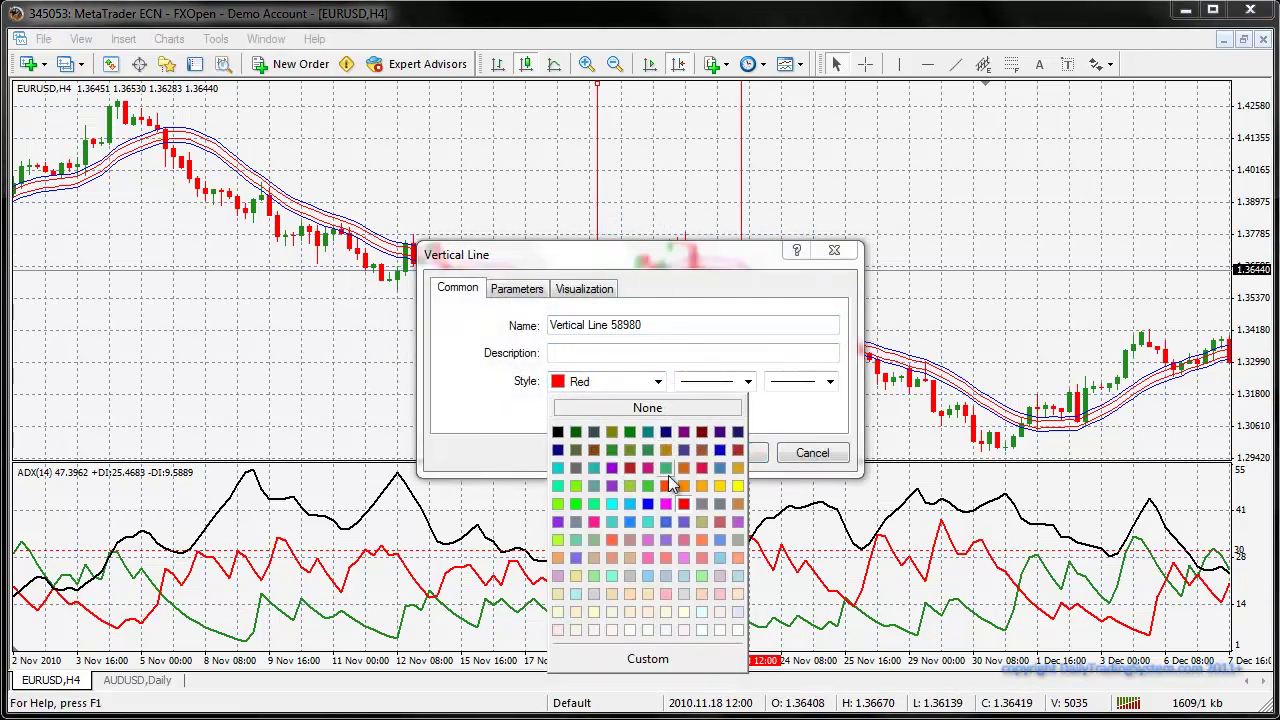
click(576, 433)
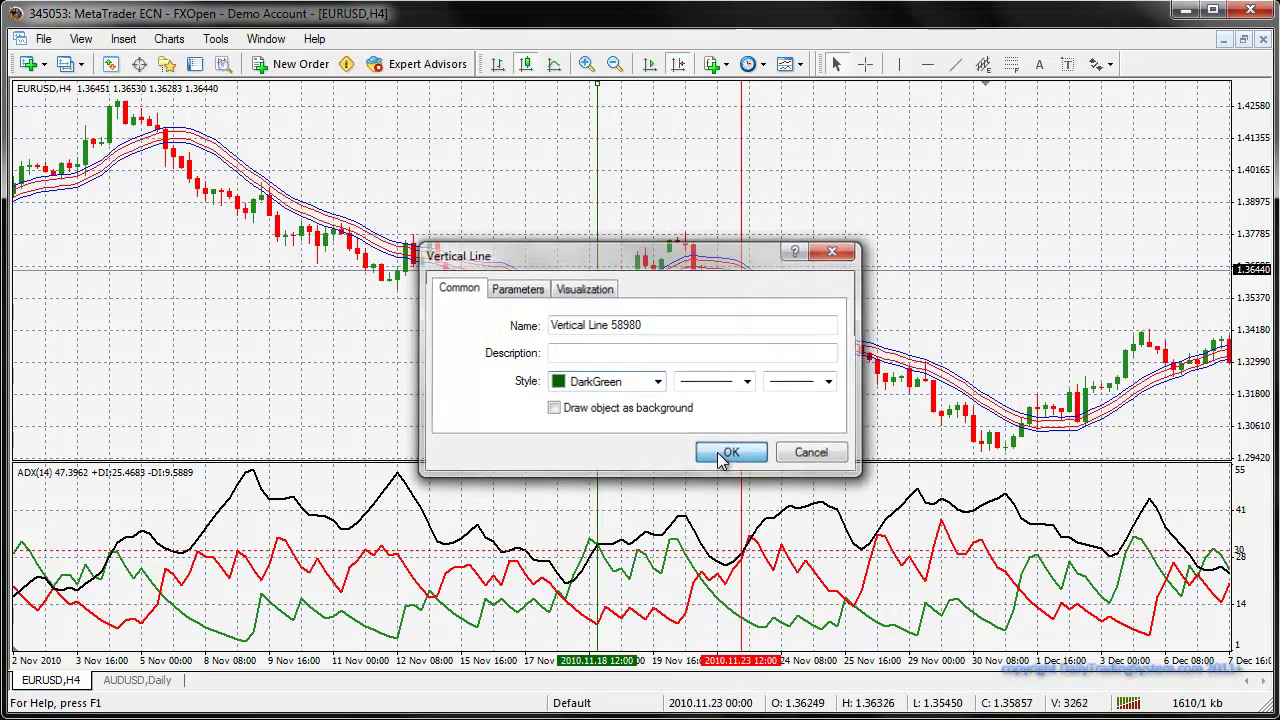
click(726, 456)
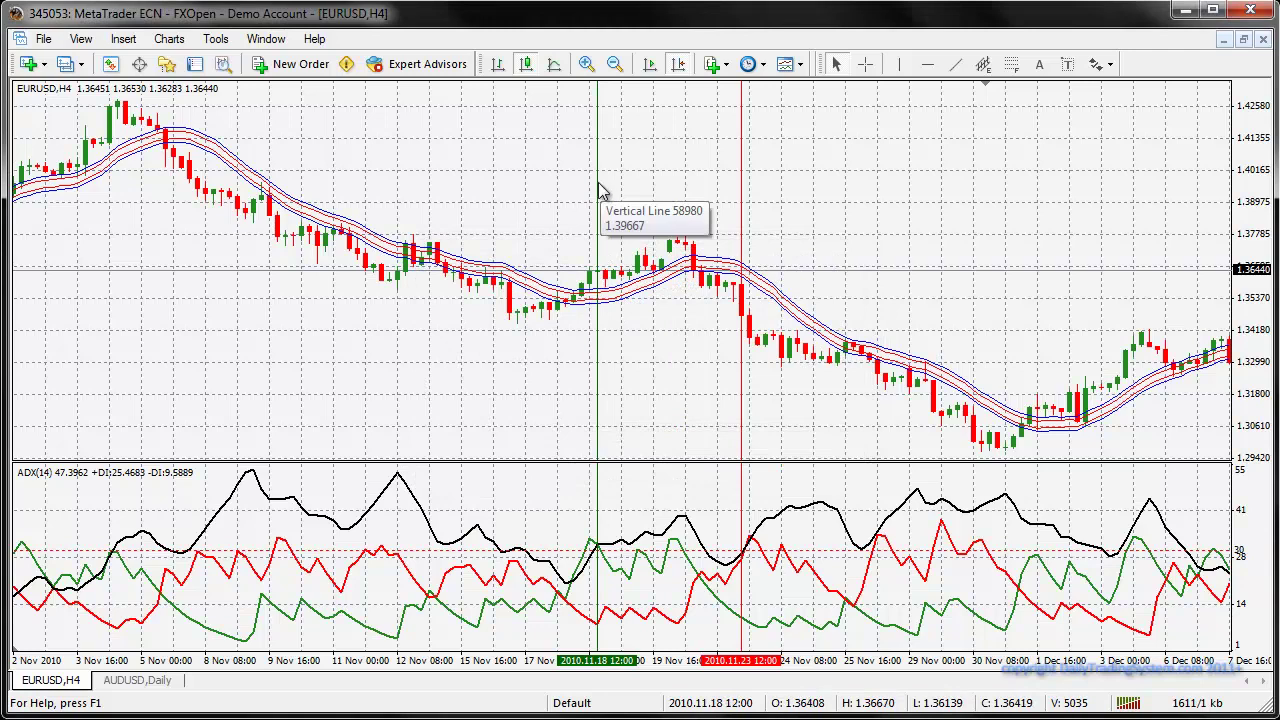
drag(155, 370, 630, 338)
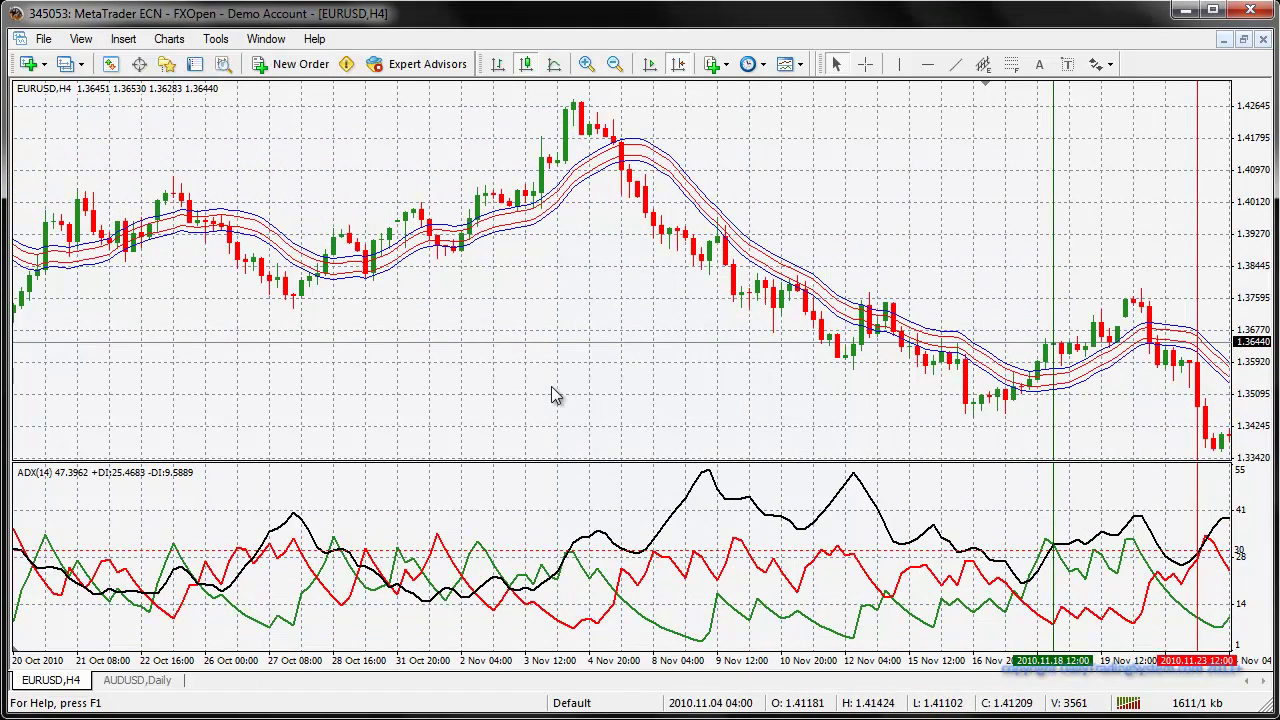
- Place a vertical line at 2010.11.04 08:00, then delete it
scroll(535, 397, up, 3)
scroll(535, 397, up, 1)
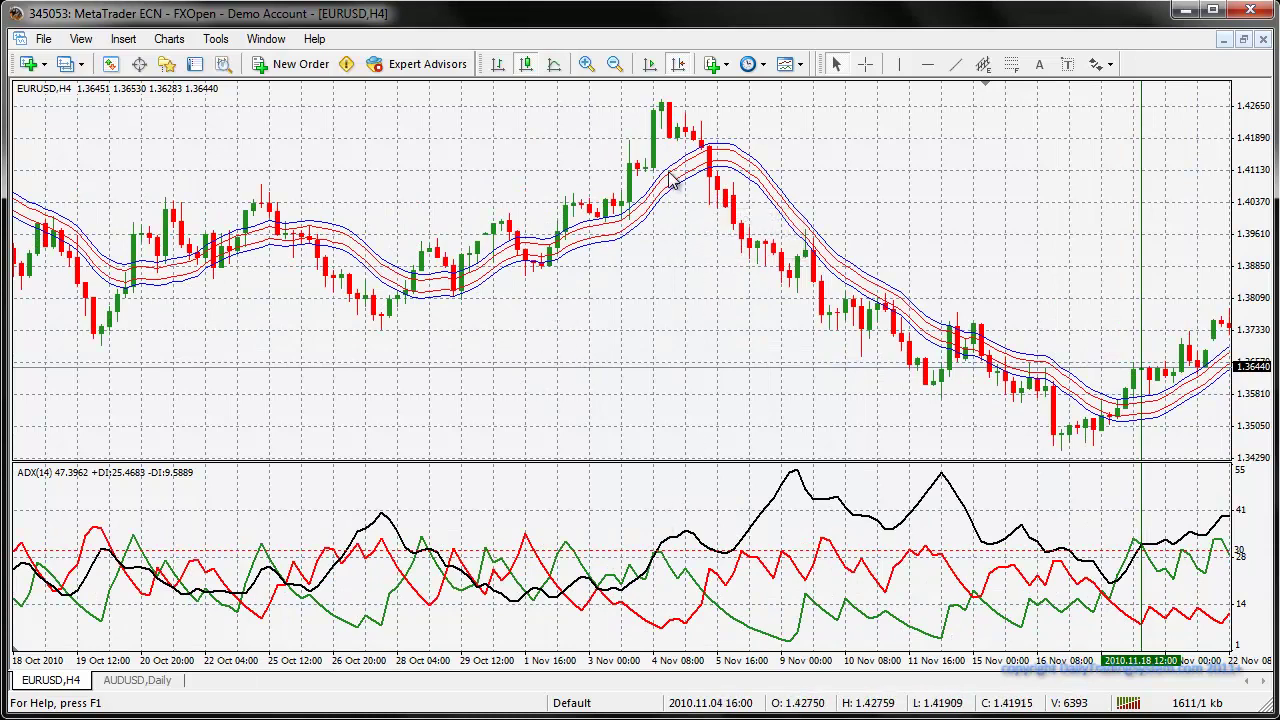
click(895, 66)
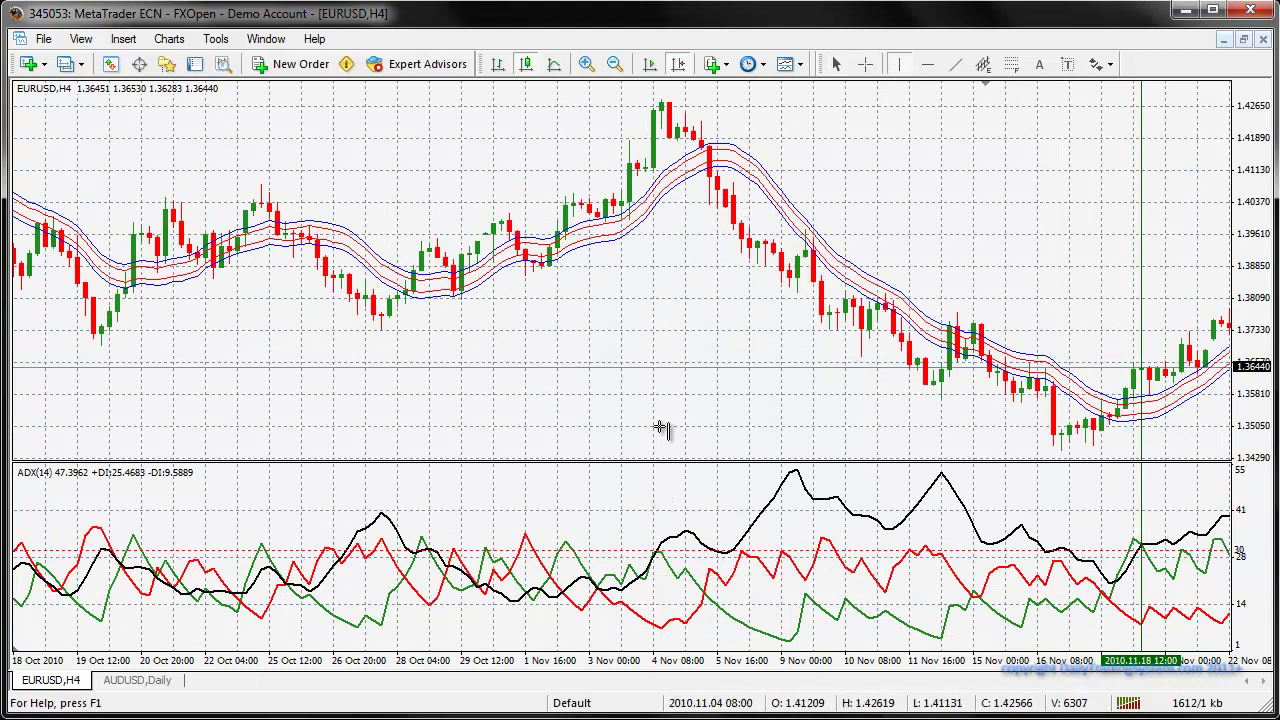
click(654, 320)
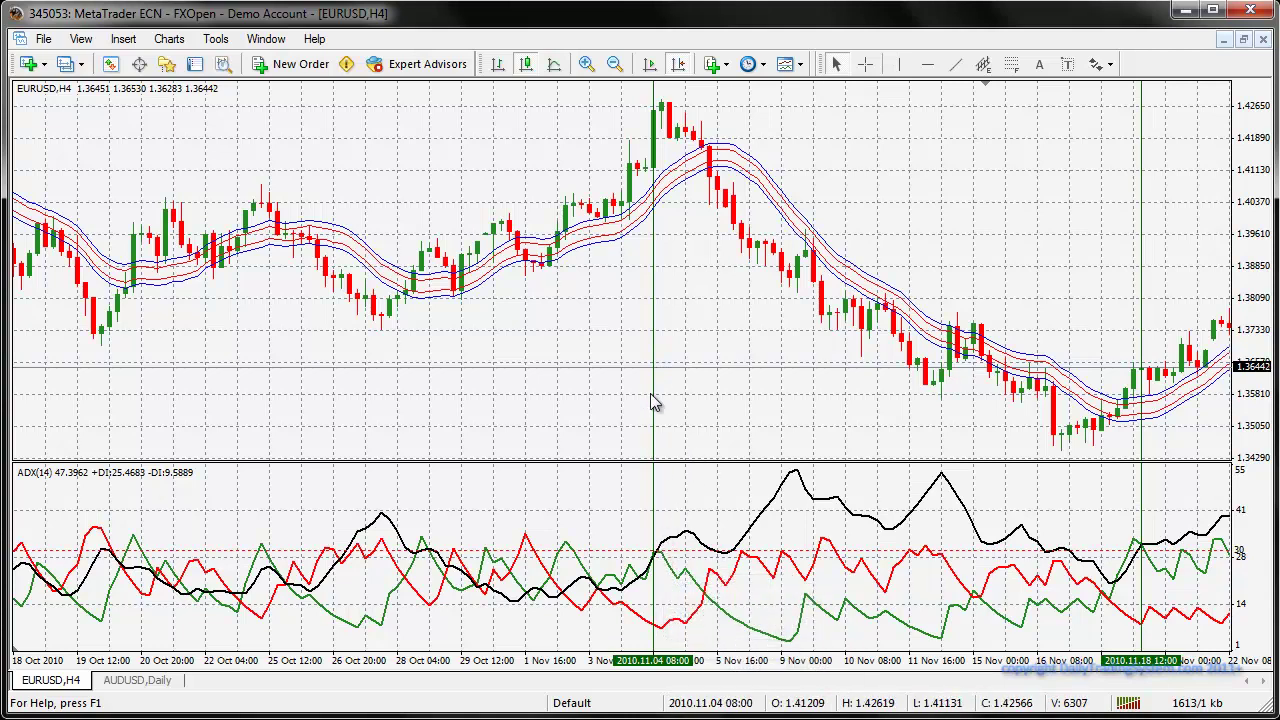
key(Delete)
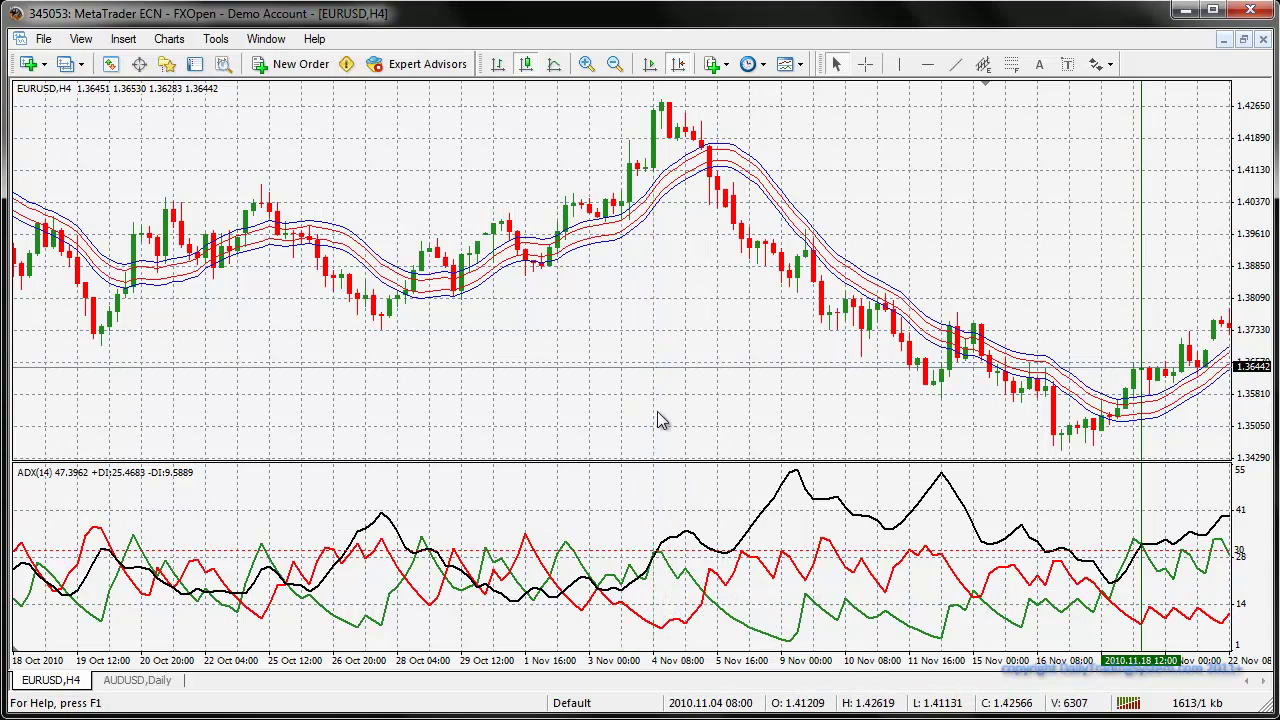
- Pan back into September 2010 and place a vertical line at 2010.10.01 12:00
drag(449, 443, 552, 418)
drag(366, 416, 583, 395)
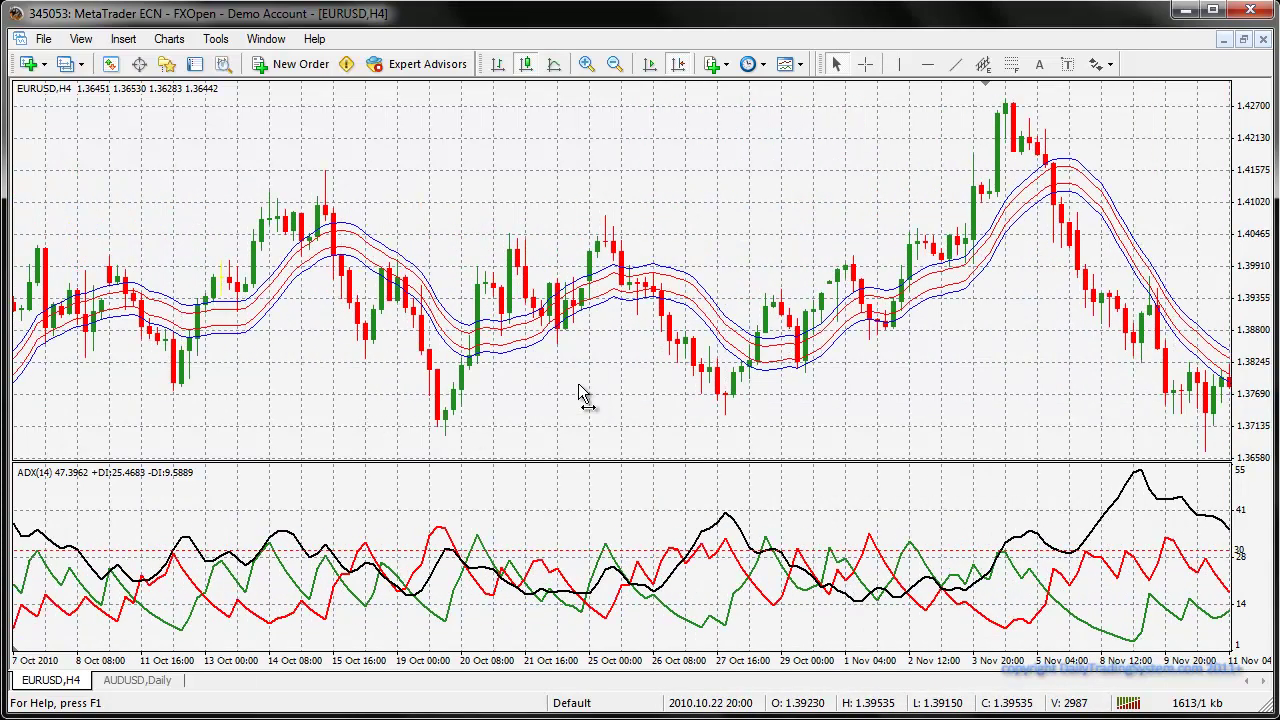
drag(277, 400, 766, 371)
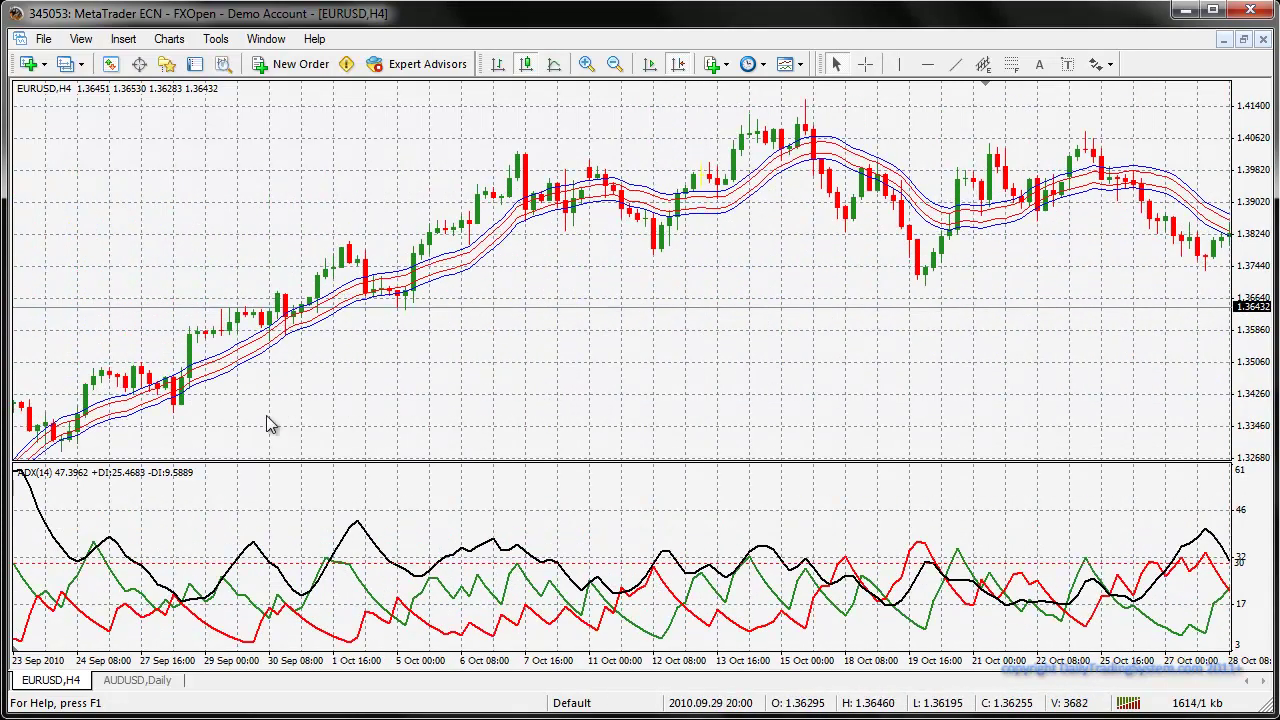
drag(140, 420, 560, 409)
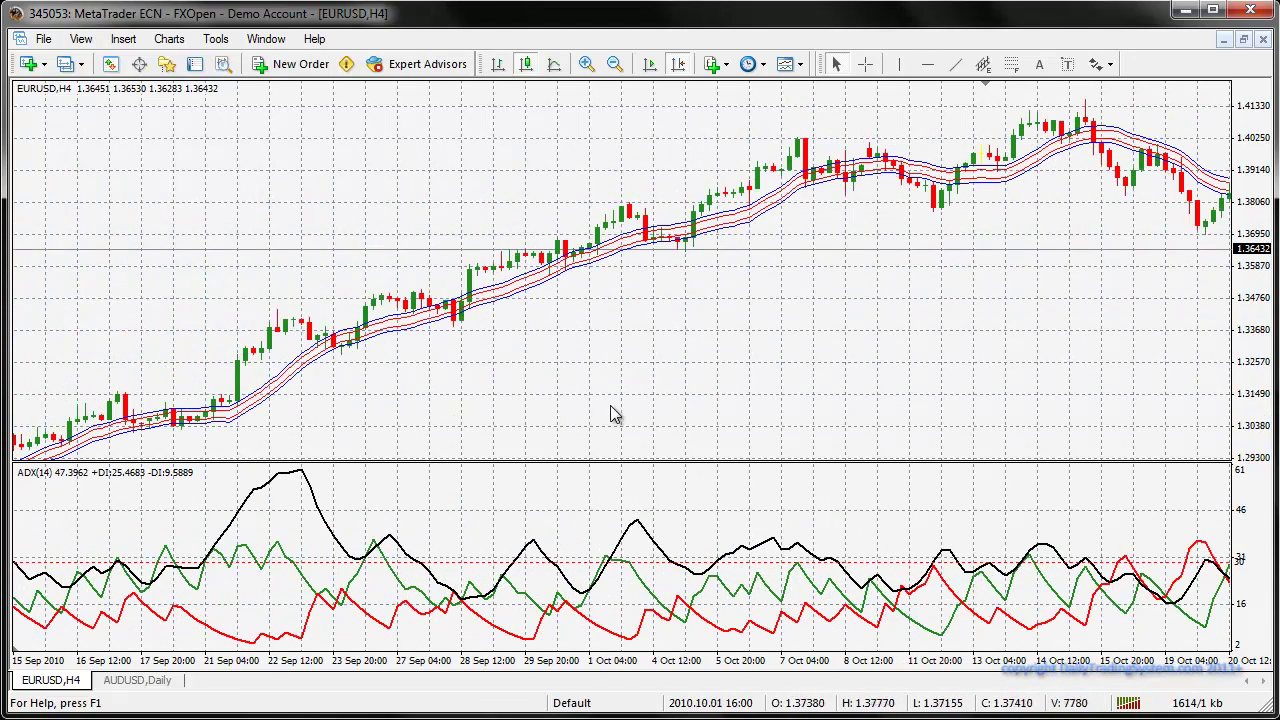
click(896, 65)
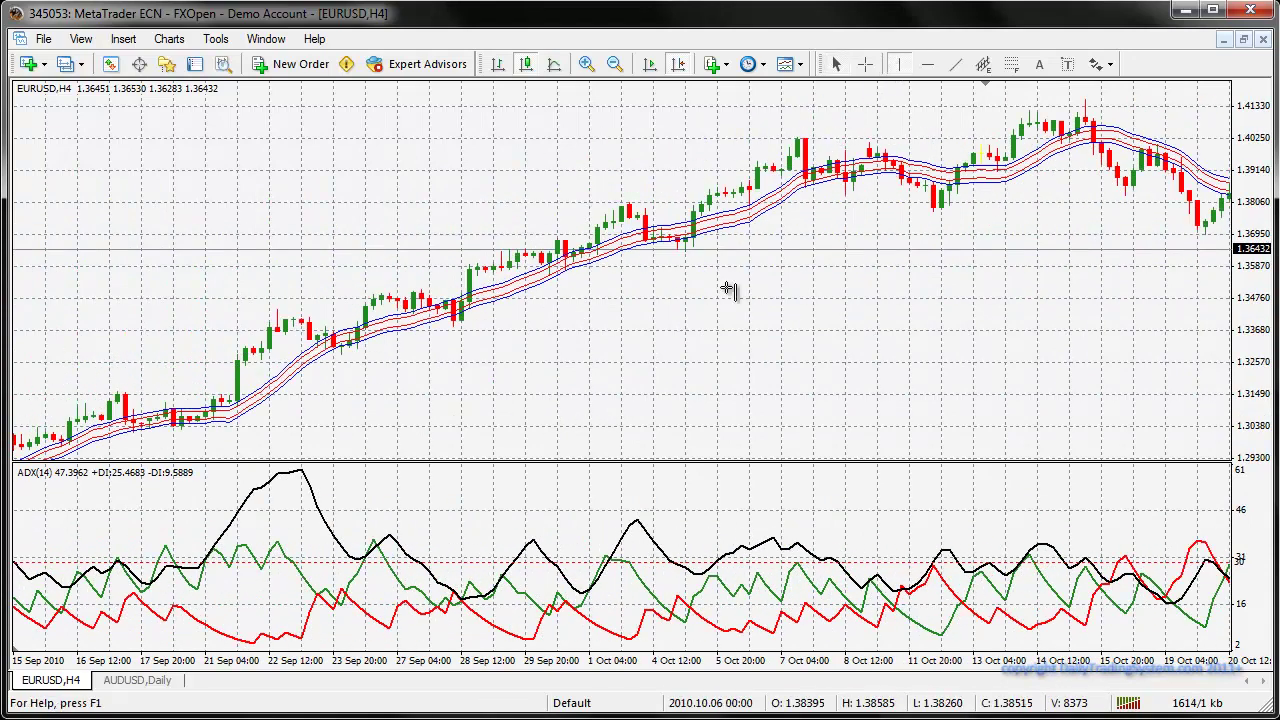
click(606, 385)
right_click(611, 390)
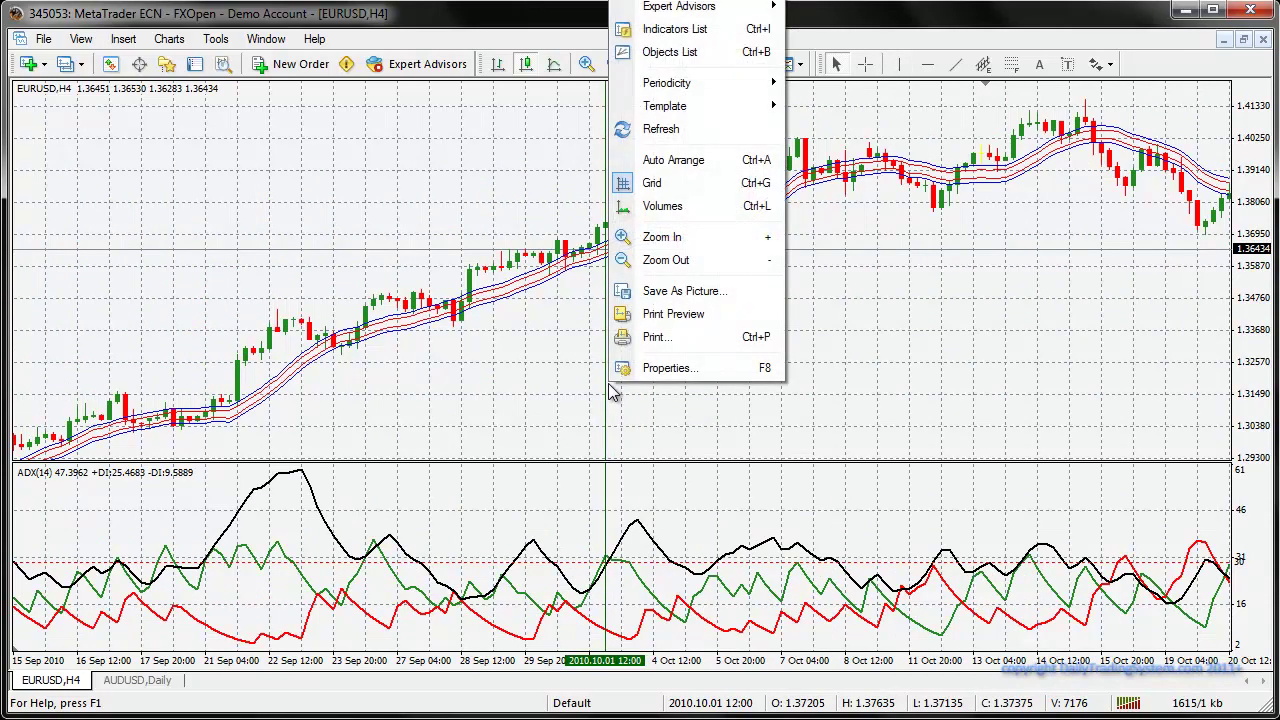